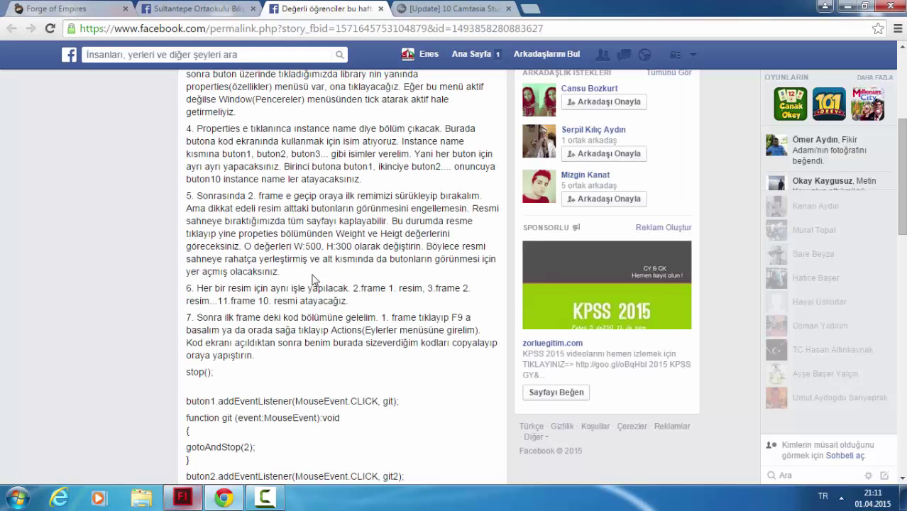
Switch to Flash and draw two black rectangles about 81 by 34 px side by side in the lower part of the stage.
left_click(186, 503)
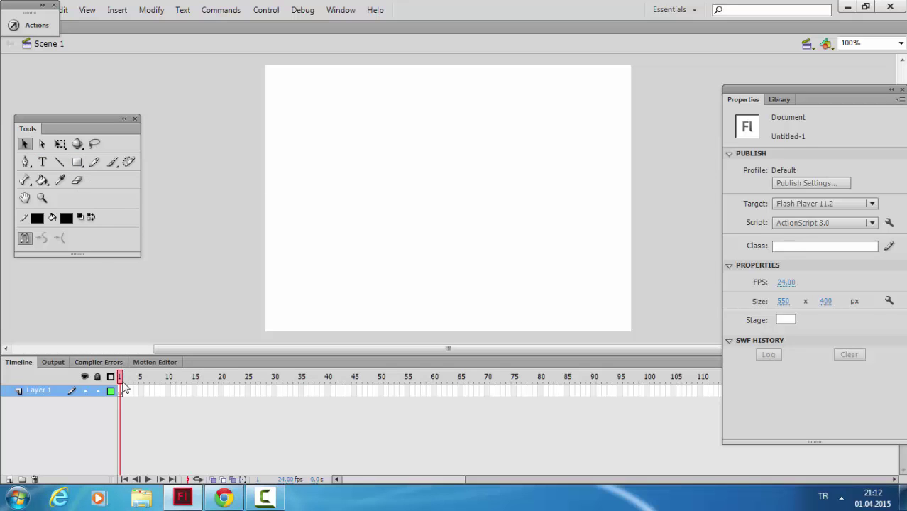
left_click(76, 162)
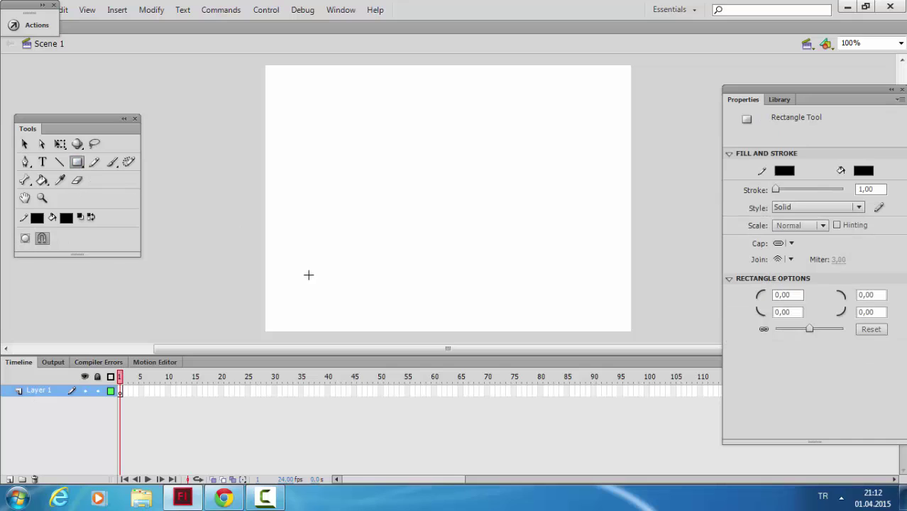
mouse_move(295, 270)
left_mouse_down()
mouse_move(349, 293)
mouse_move(414, 294)
left_mouse_up()
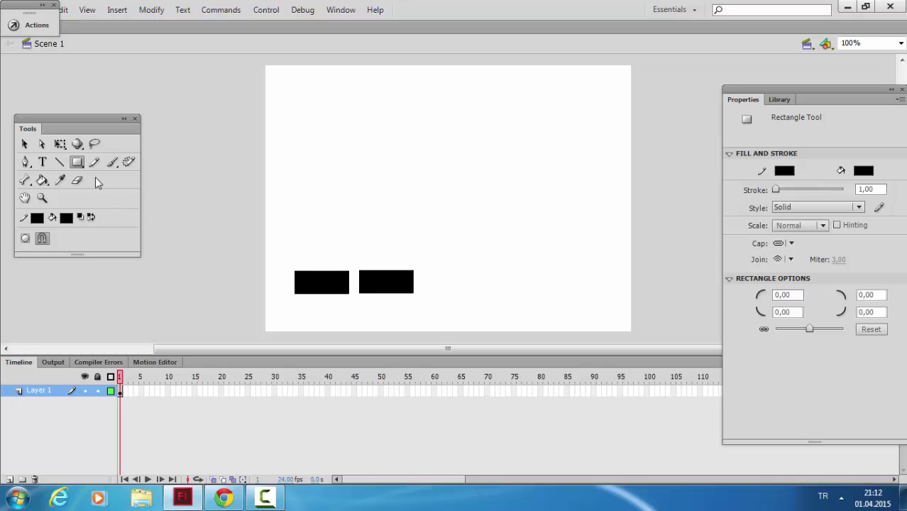
Copy the first rectangle's fill, paste it and place the copy as the third rectangle in the row.
left_click(26, 144)
right_click(341, 297)
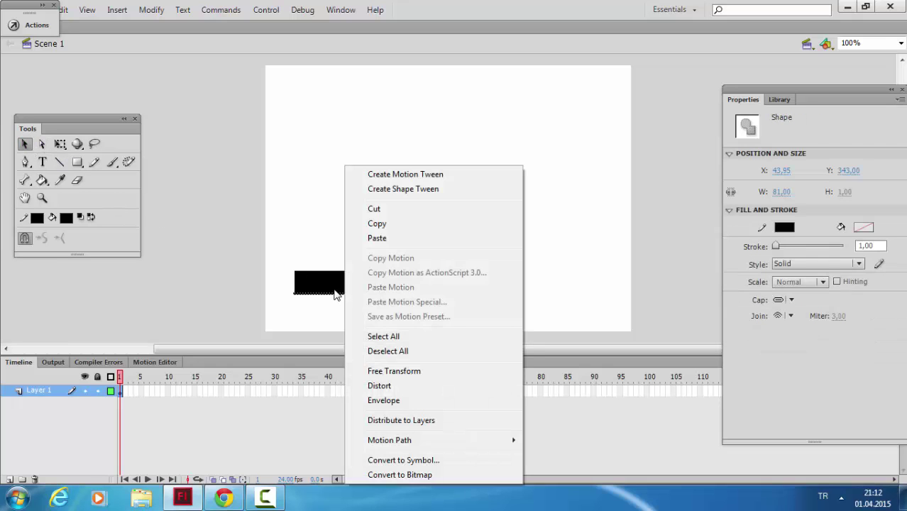
right_click(331, 293)
left_click(373, 225)
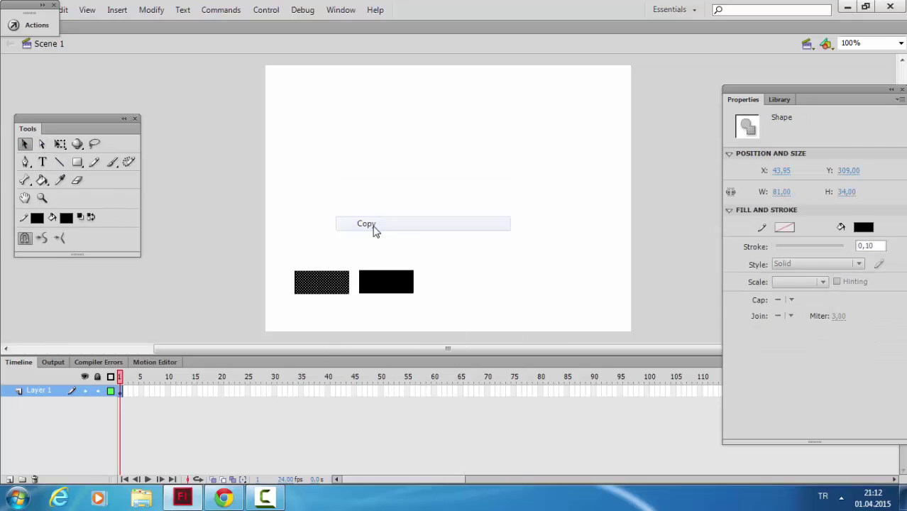
right_click(451, 278)
left_click(495, 315)
left_click_drag(454, 210, 458, 297)
Paste two more copies of the rectangle and place them as the fourth and fifth in the row.
right_click(489, 236)
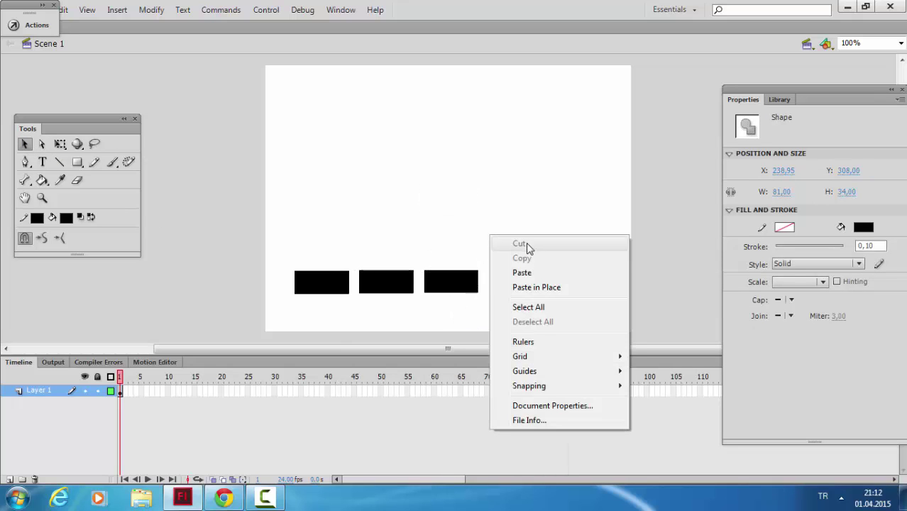
left_click(538, 273)
left_click_drag(452, 210, 531, 294)
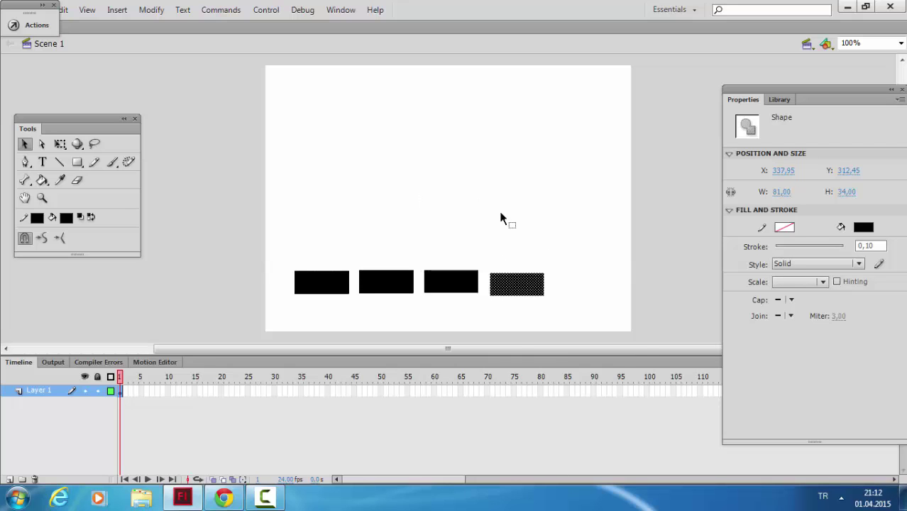
right_click(503, 213)
left_click(538, 251)
left_click_drag(453, 207, 575, 318)
Undo the bend in the fifth rectangle's lower edge and nudge the fourth rectangle up to align it with the row.
left_click(526, 284)
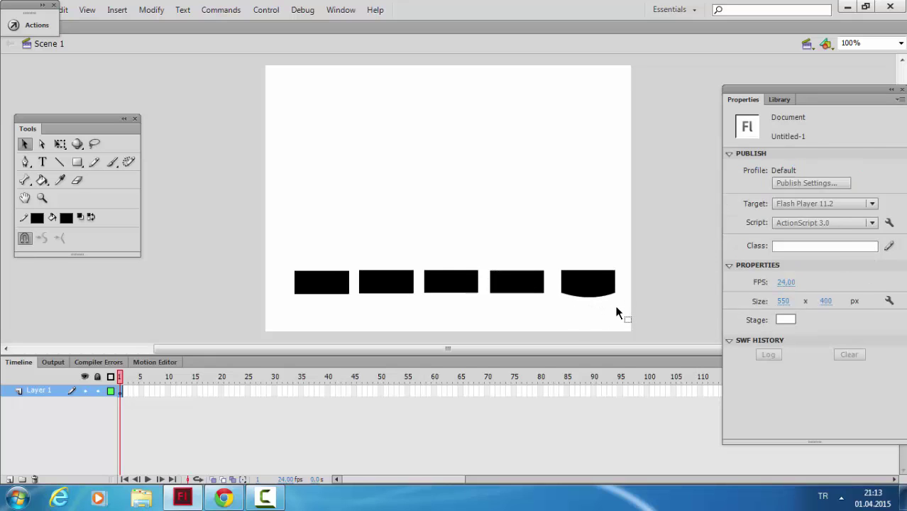
key("ctrl+z")
left_click(576, 314)
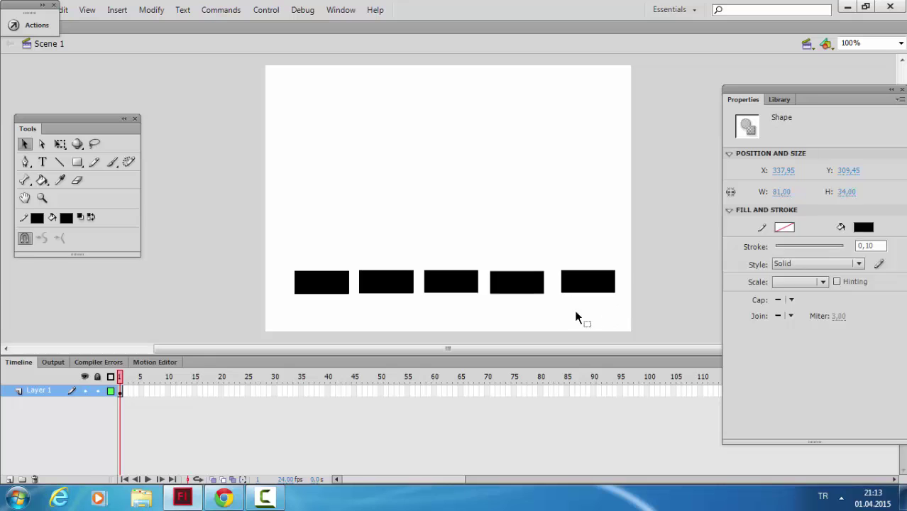
left_click(529, 291)
key("Up")
key("Up")
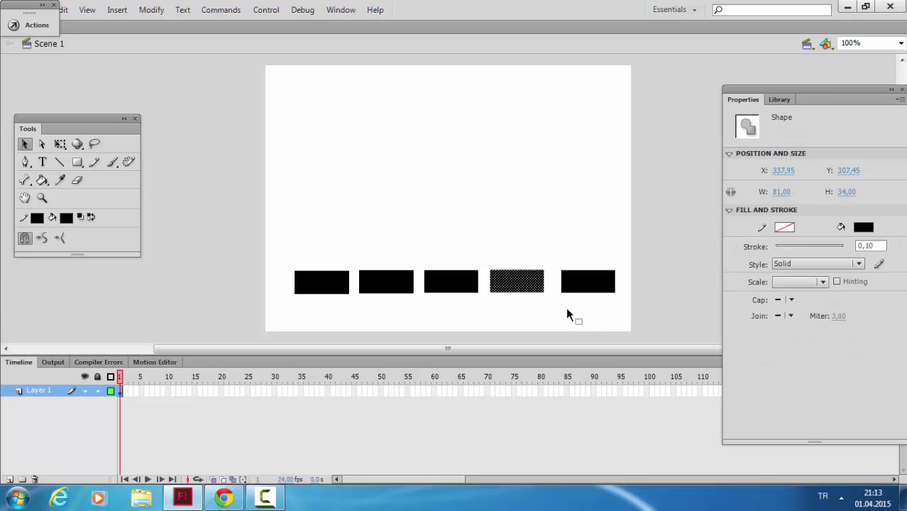
left_click(548, 327)
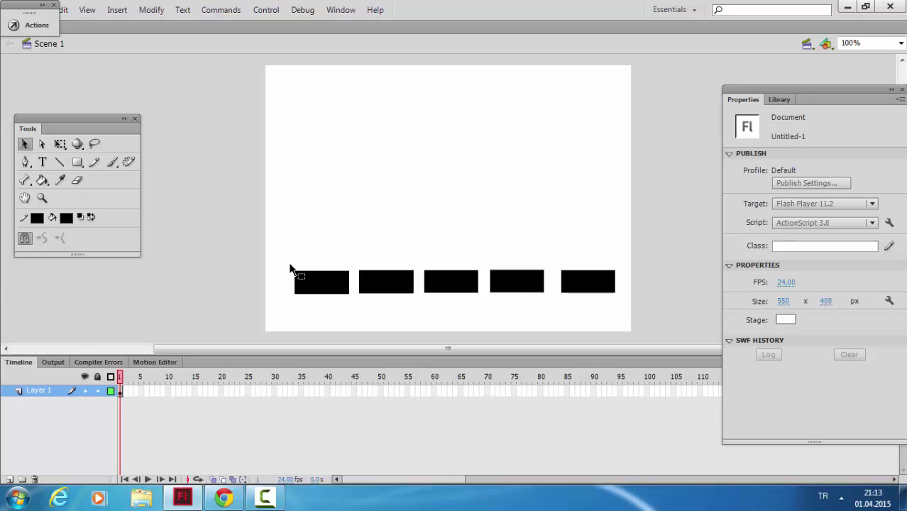
Move all five rectangles together down and slightly left, to about X 26 and Y 335 for the first one.
left_click_drag(290, 264, 663, 343)
left_click_drag(466, 296, 469, 314)
left_click(550, 241)
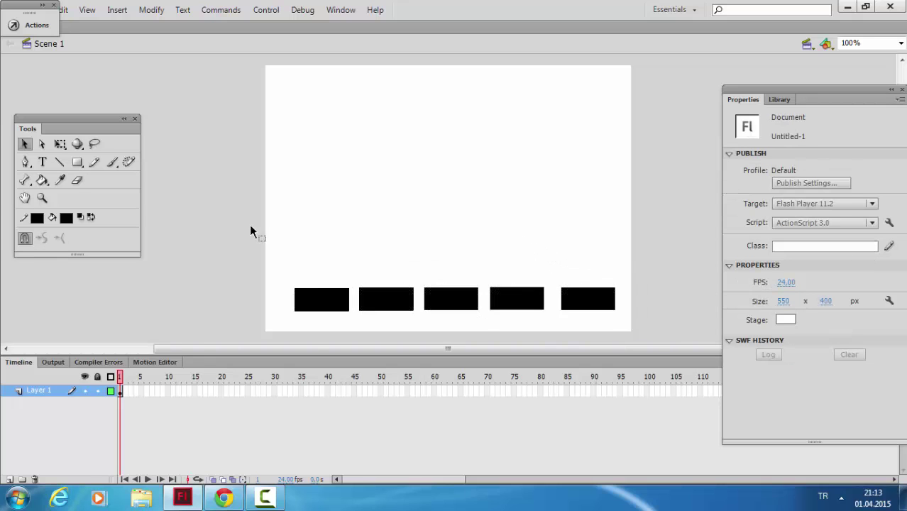
left_click_drag(287, 281, 661, 344)
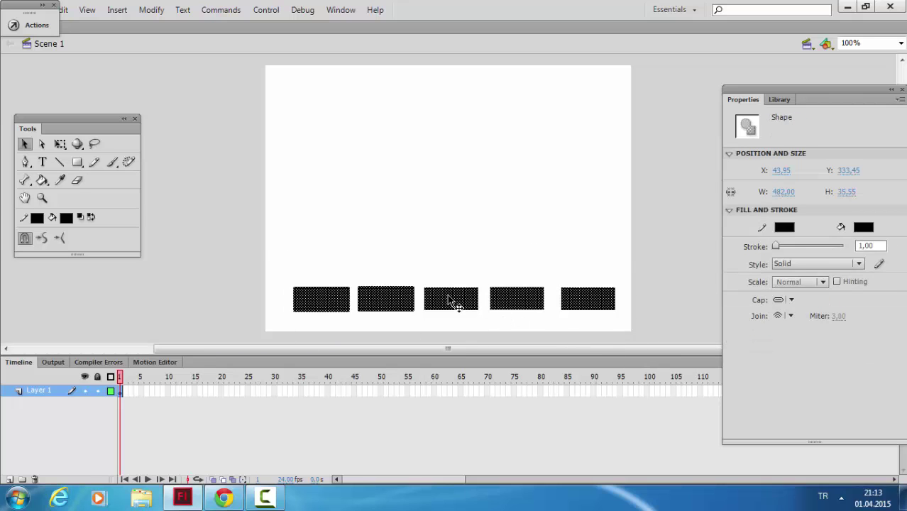
left_click_drag(451, 302, 441, 299)
left_click(548, 229)
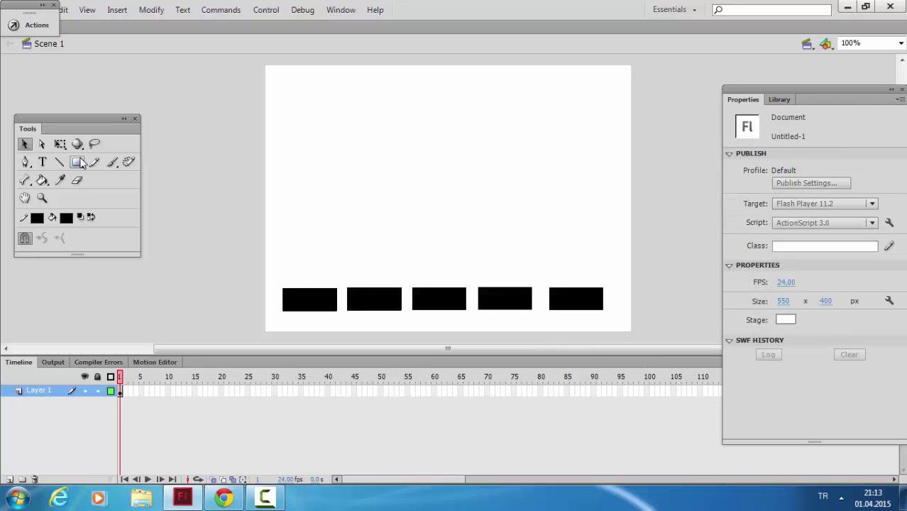
Add a static text box about 405 px wide above the rectangles reading "BURADA ÜSKÜDARA DAİR RESİMLER SERGİLENECEKTİR...".
left_click(42, 162)
left_click_drag(327, 125, 597, 225)
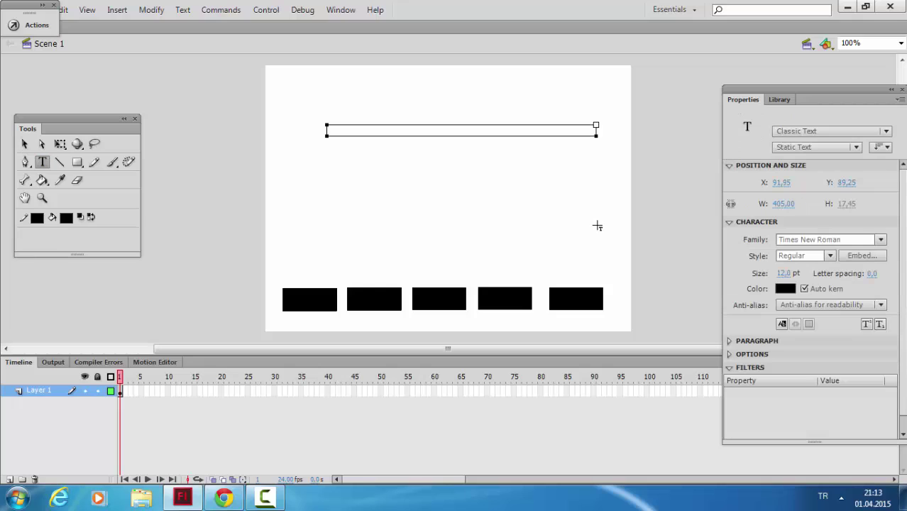
type("BURADA ÜSKÜDARA DAİR")
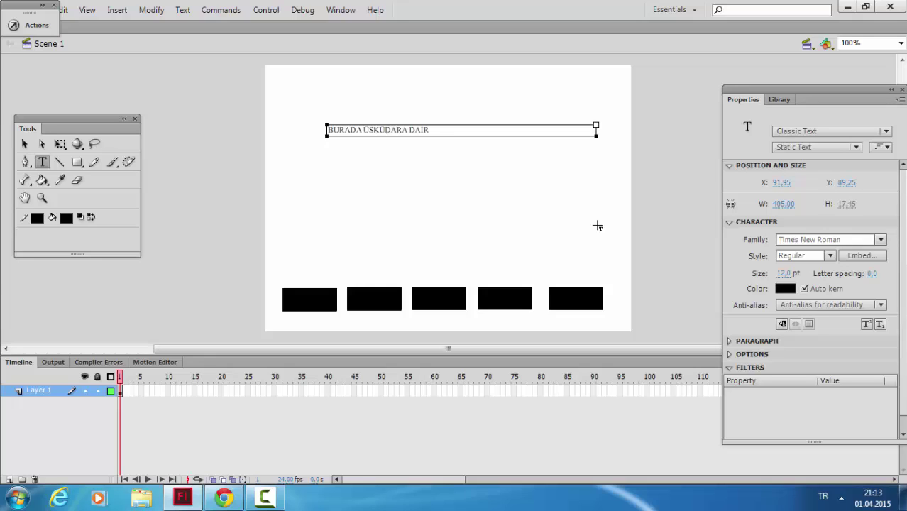
type(" RESİMLER SERGİLE")
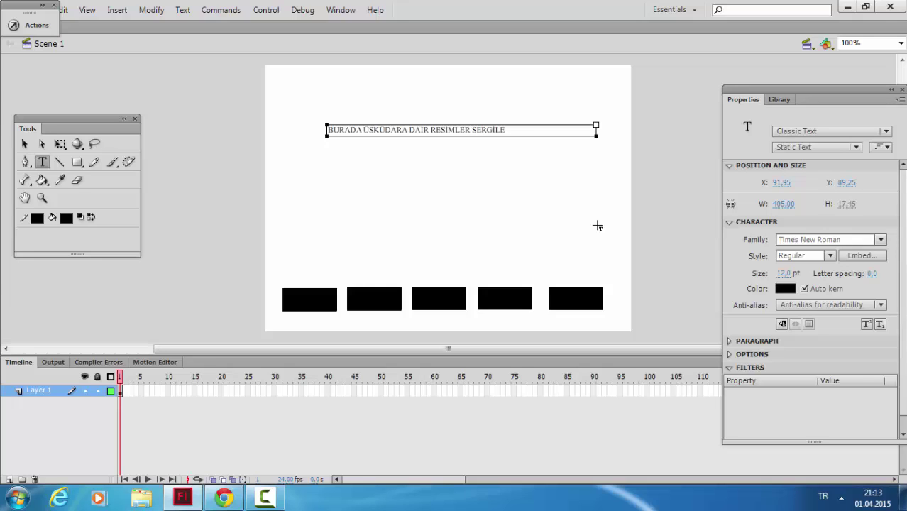
type("NECKTİR")
key("Left")
key("Left")
type("E")
left_click(567, 130)
left_click(500, 178)
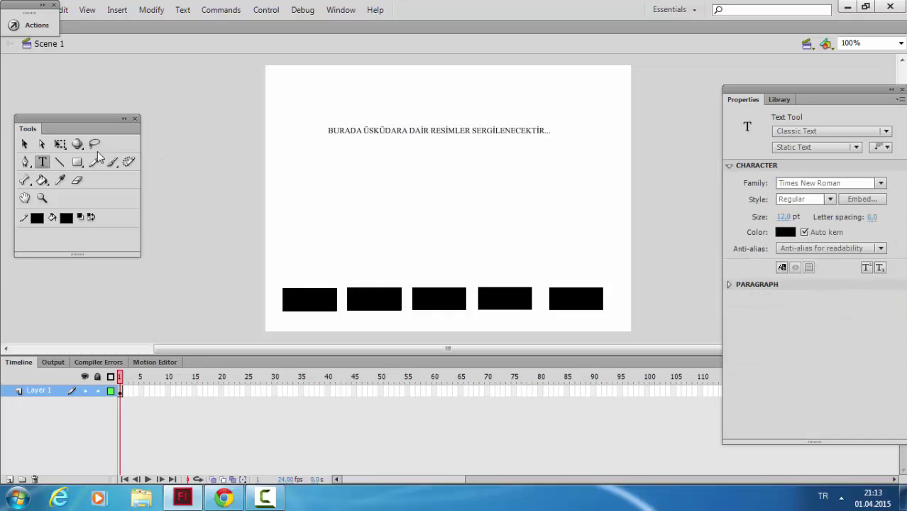
Set the text's font size to 16 pt and reposition the text block to about X 90, Y 134.
left_click(24, 144)
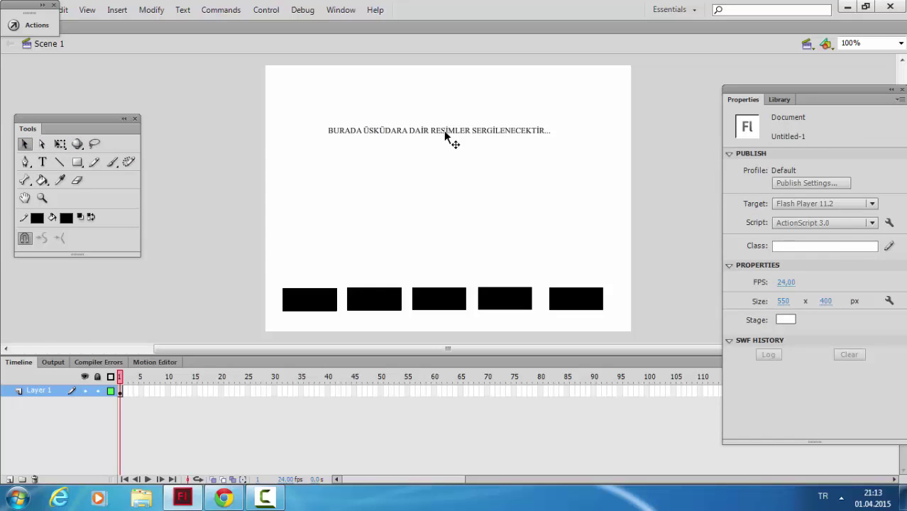
left_click_drag(445, 133, 325, 198)
double_click(561, 192)
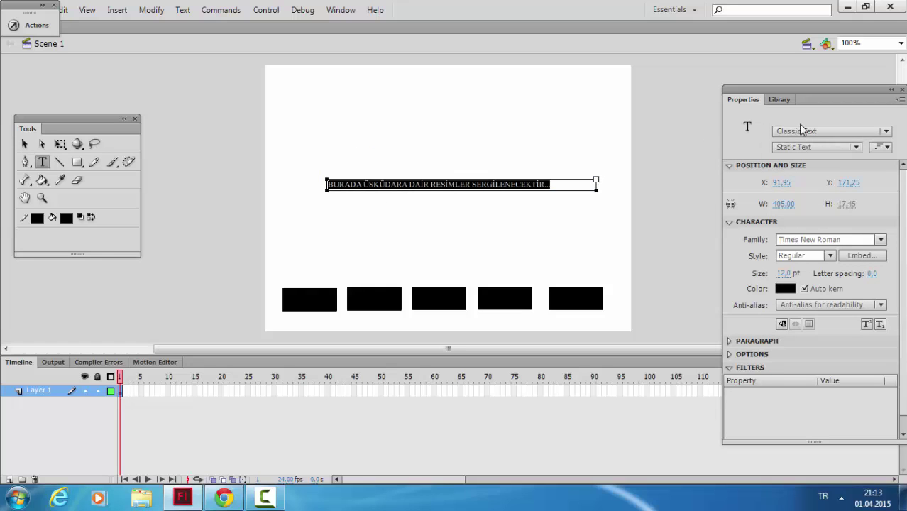
left_click(790, 273)
type("16")
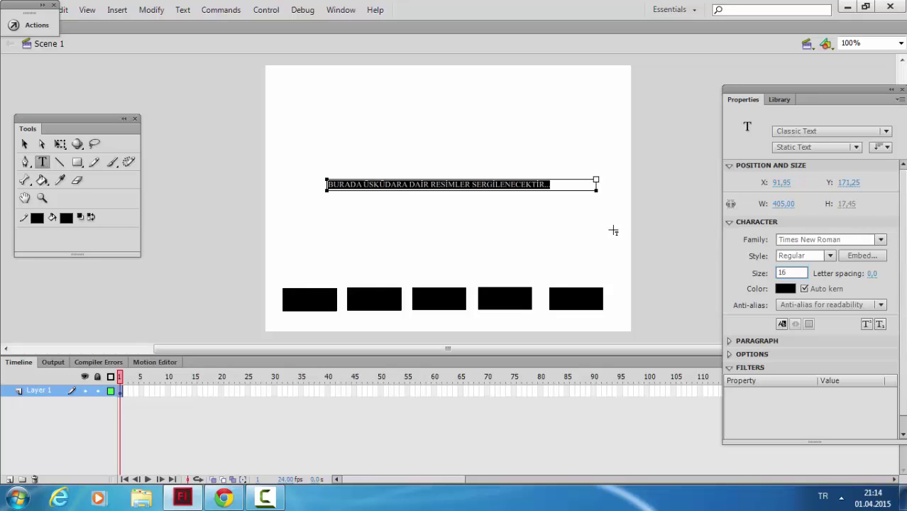
left_click(614, 231)
left_click(345, 201)
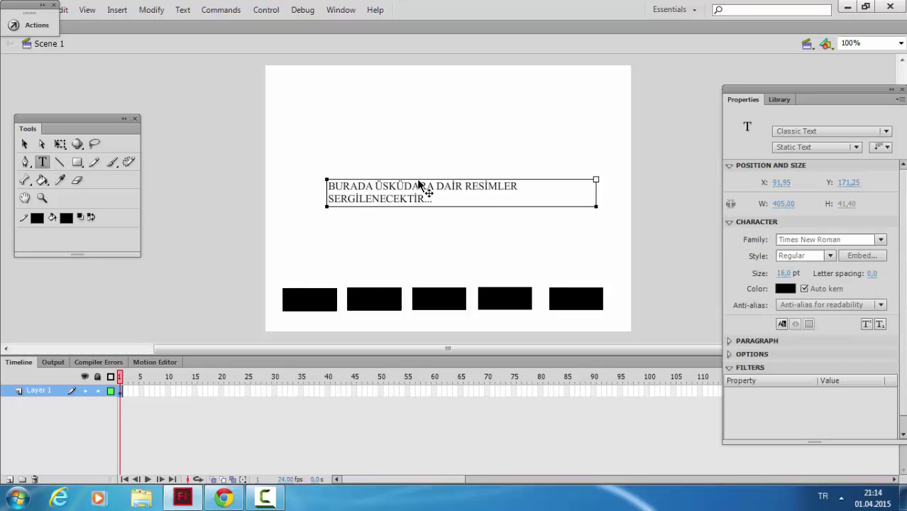
left_click_drag(428, 193, 435, 169)
left_click(525, 225)
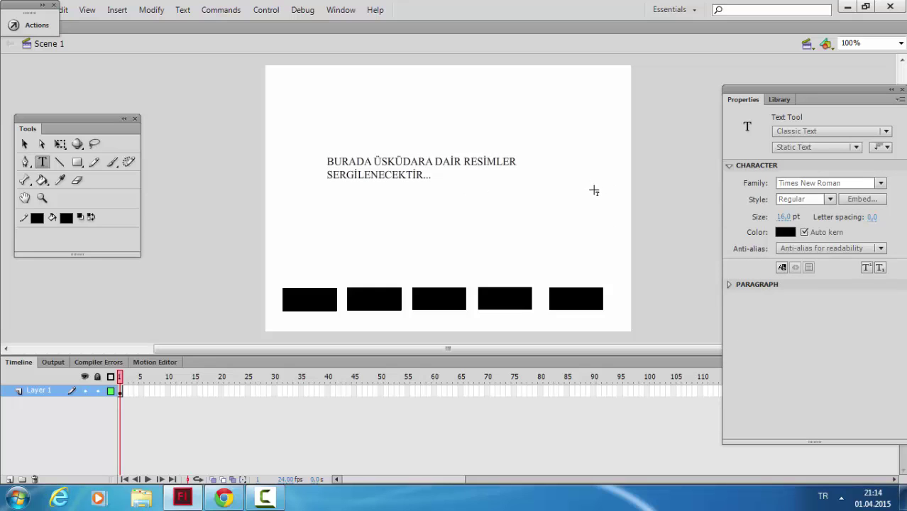
Insert an apostrophe in the text so that the word reads "ÜSKÜDAR'A".
left_click(426, 165)
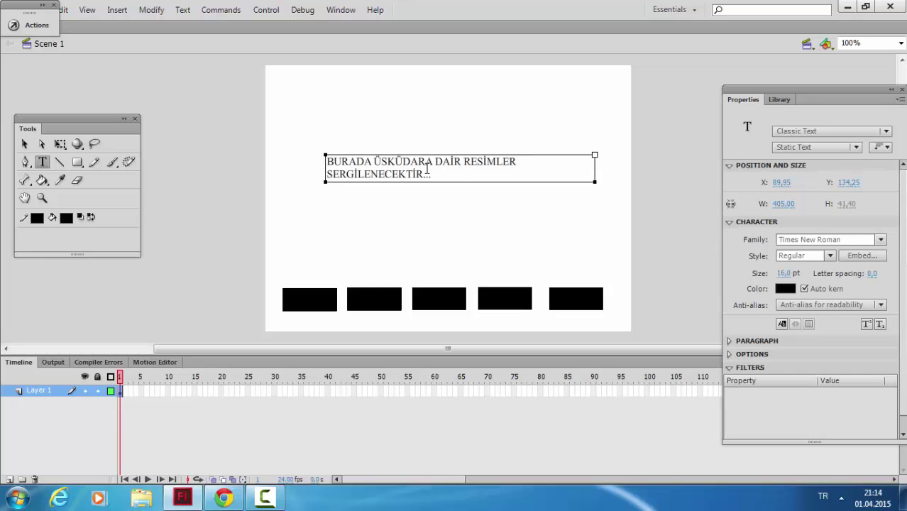
type("'")
left_click(493, 225)
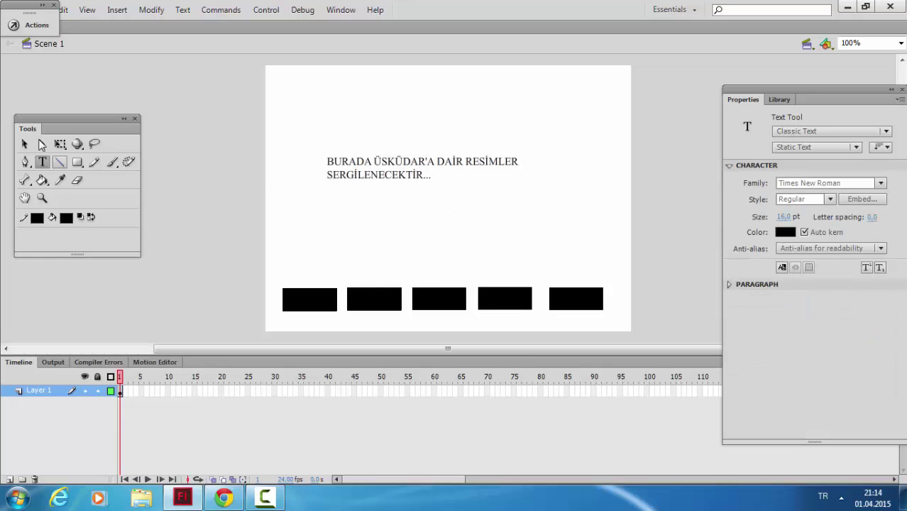
Convert the first rectangle's fill into a symbol of type Button, keeping the suggested name Symbol 1.
left_click(24, 145)
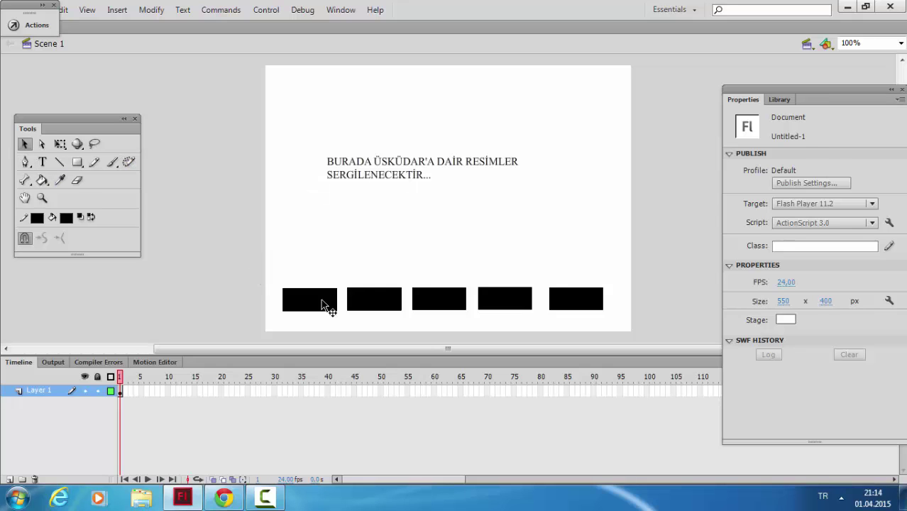
left_click(323, 306)
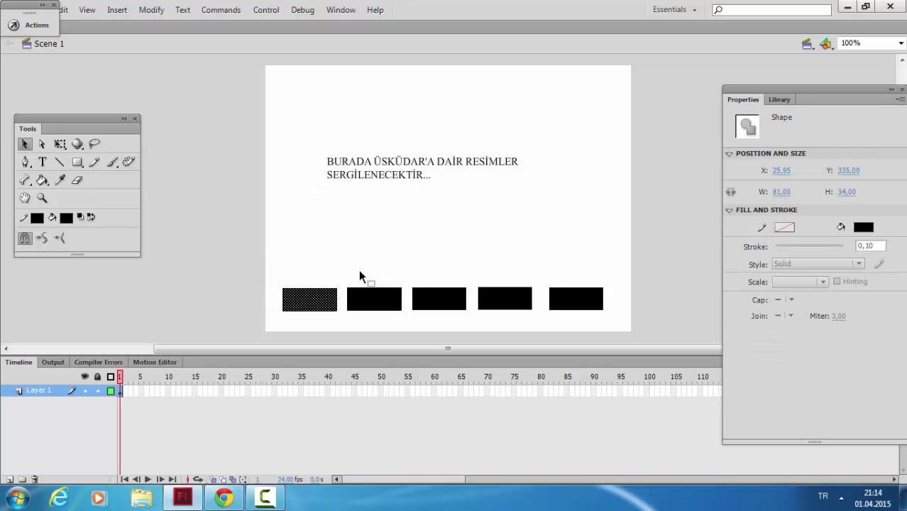
right_click(307, 304)
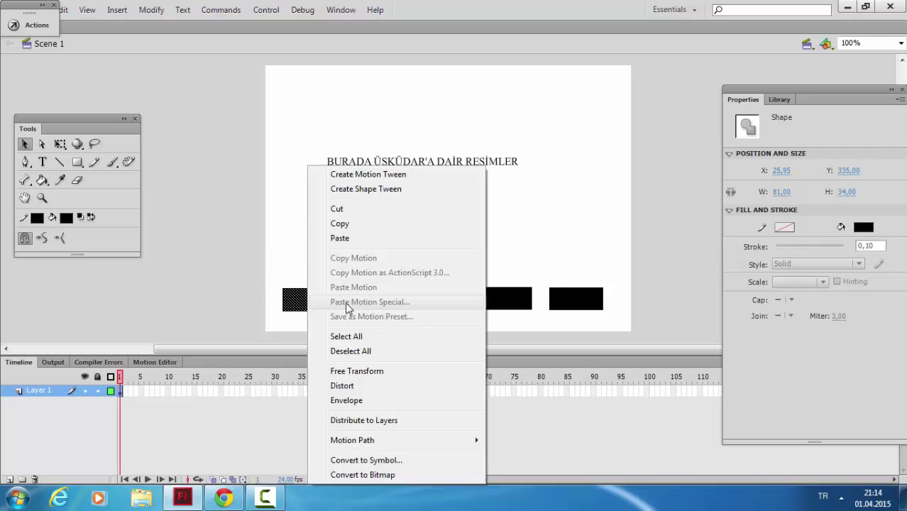
left_click(397, 462)
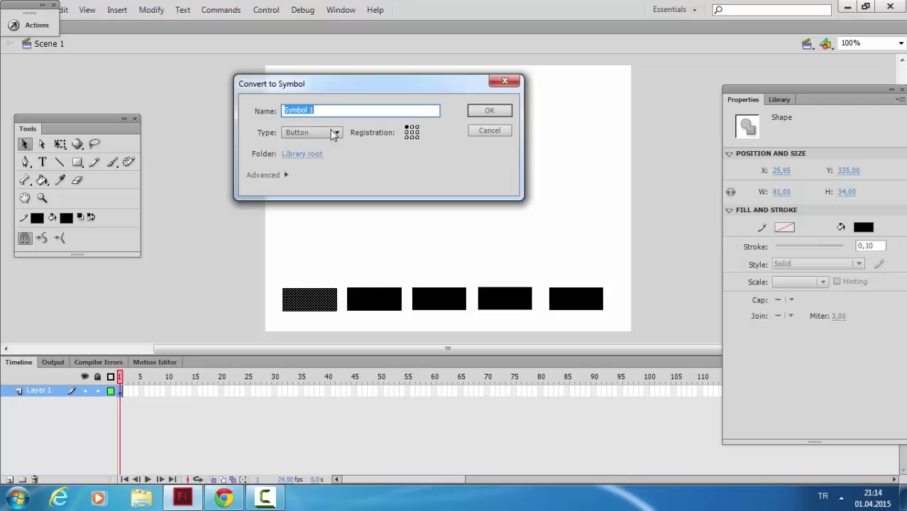
left_click(500, 113)
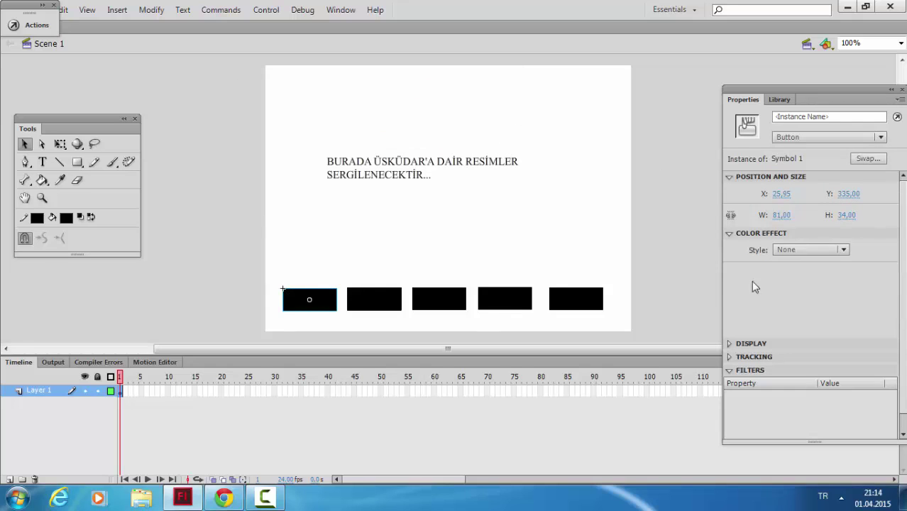
Give the first button a lowercase instance name, buton.
left_click(781, 100)
left_click(754, 101)
left_click(817, 119)
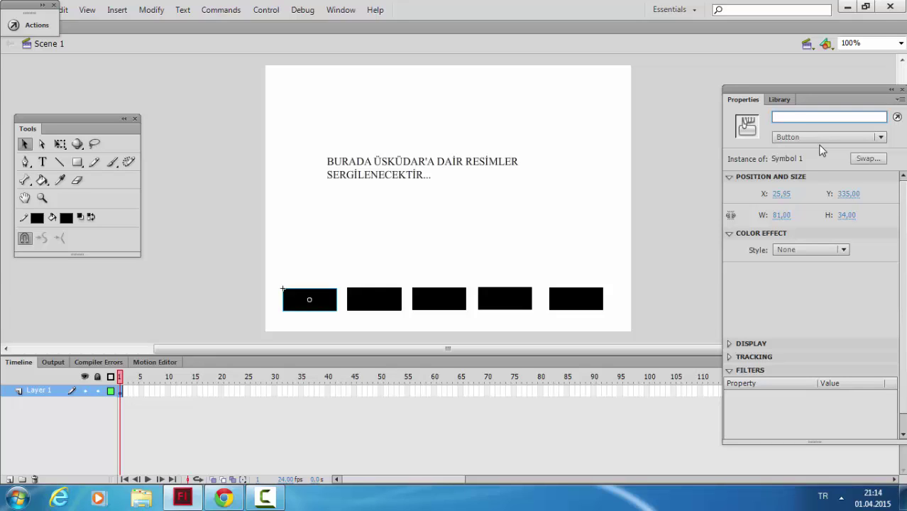
type("BUTON1")
key("BackSpace")
key("BackSpace")
key("BackSpace")
key("BackSpace")
key("BackSpace")
key("BackSpace")
type("buton")
left_click(539, 232)
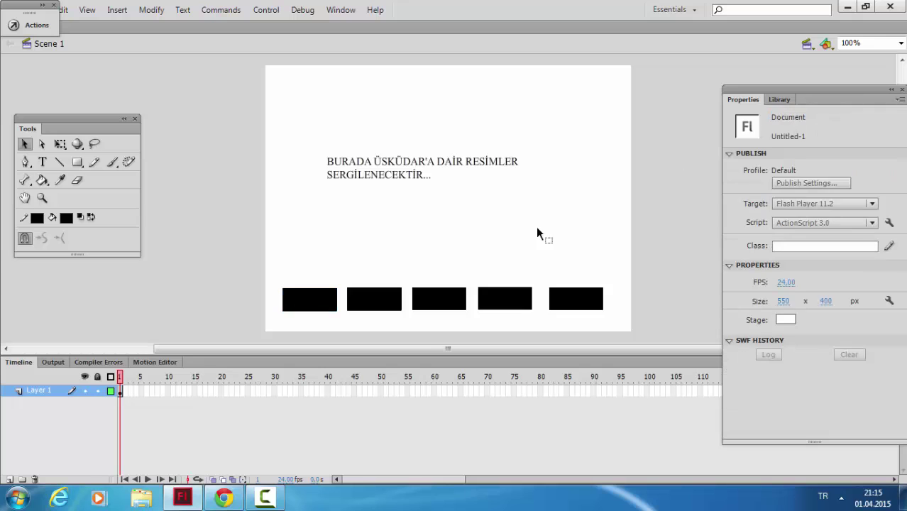
Convert the second rectangle, including its outline, into a symbol of type Button, keeping the suggested name Symbol 2.
left_click(374, 307)
left_click_drag(342, 270, 409, 331)
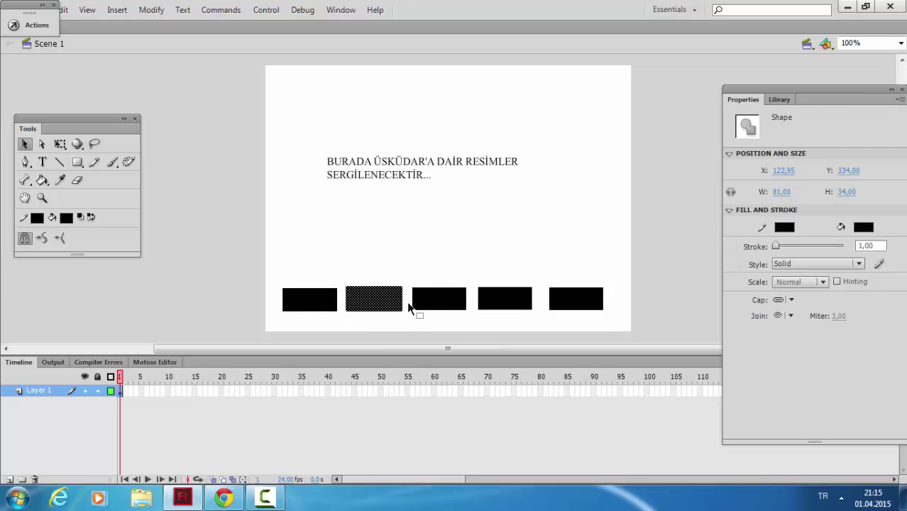
key("F8")
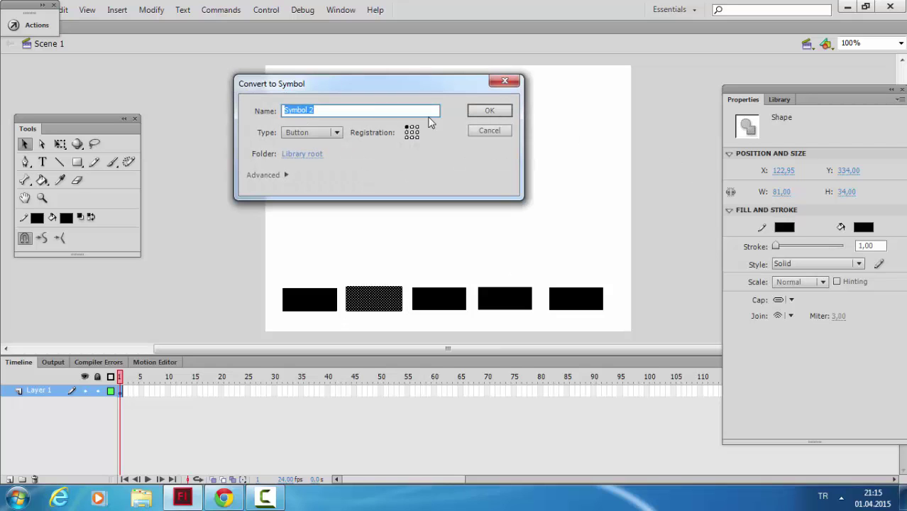
left_click(490, 111)
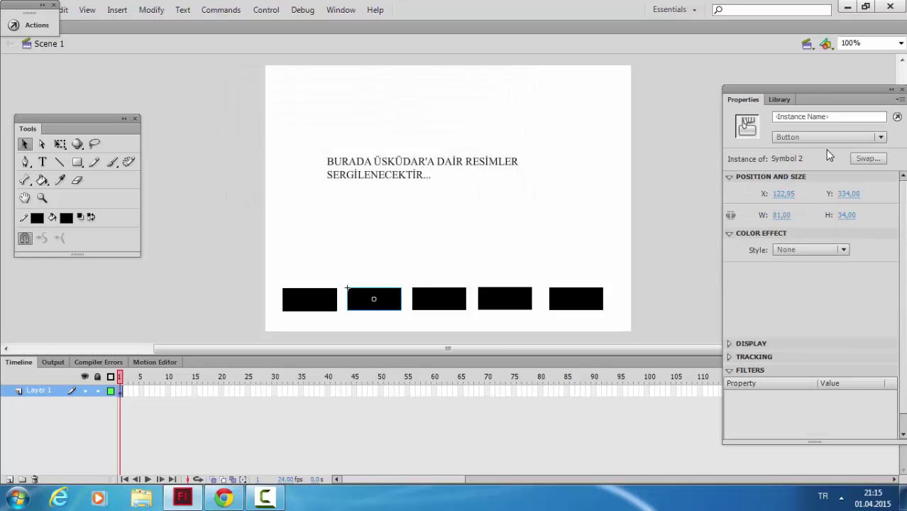
Give the second button the instance name buton2.
left_click(814, 117)
type("bu")
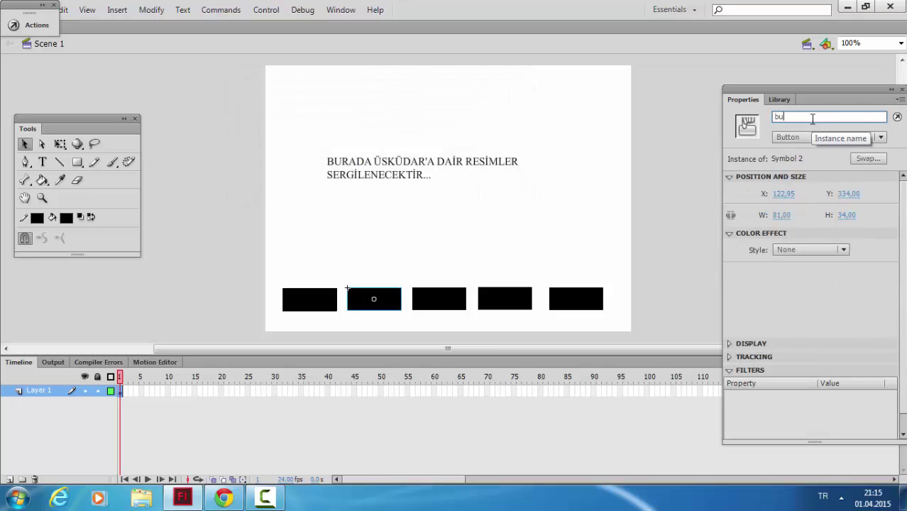
type("ton2")
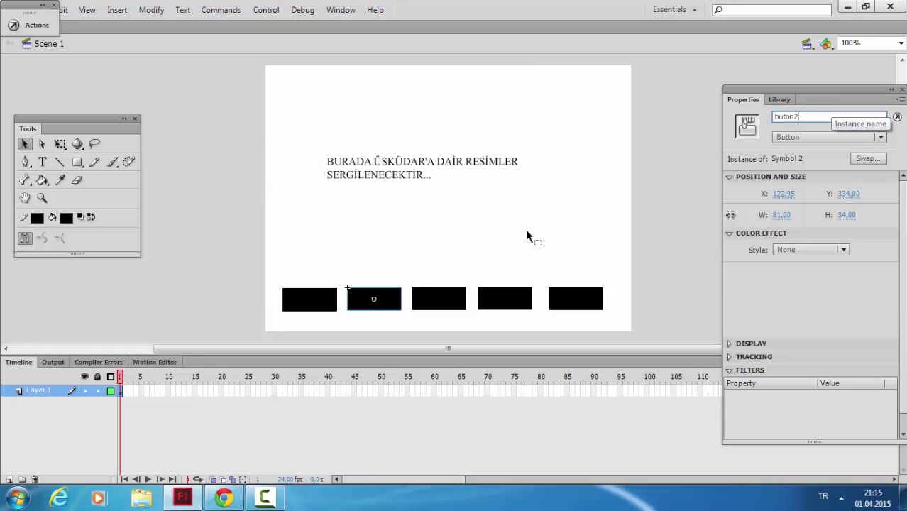
left_click(526, 235)
Convert the third rectangle into a symbol of type Button with the suggested name Symbol 3, and give it the instance name buton3.
left_click_drag(402, 276, 475, 326)
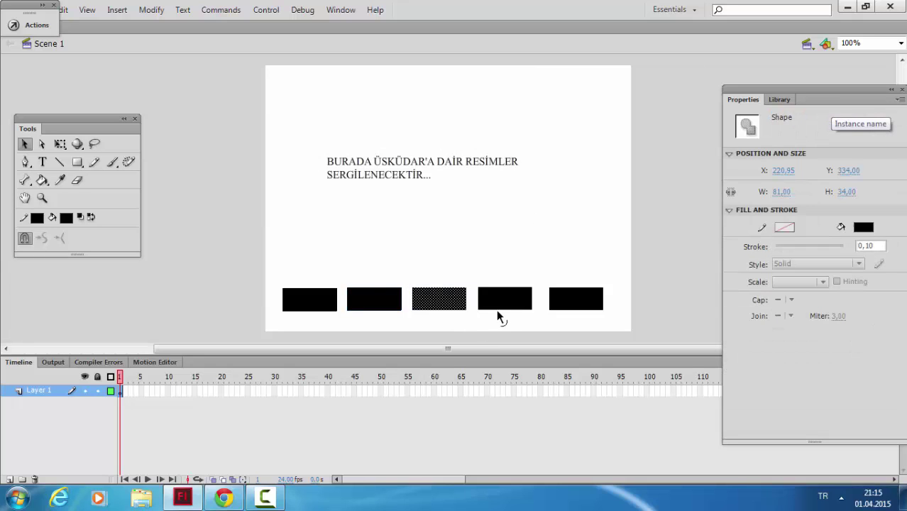
key("F8")
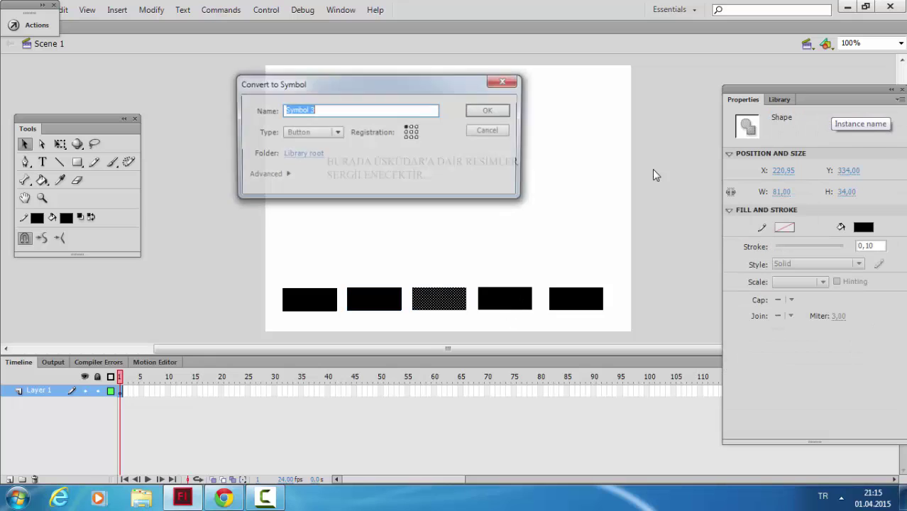
key("Return")
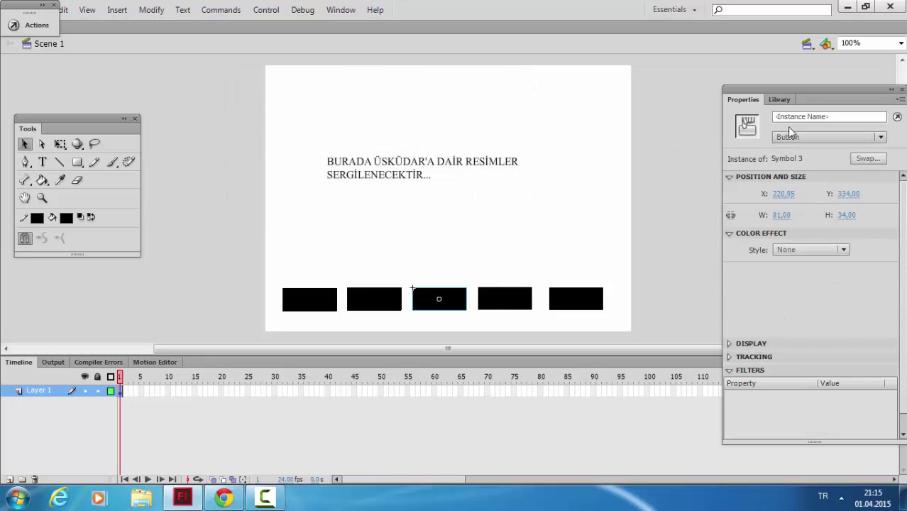
left_click(812, 117)
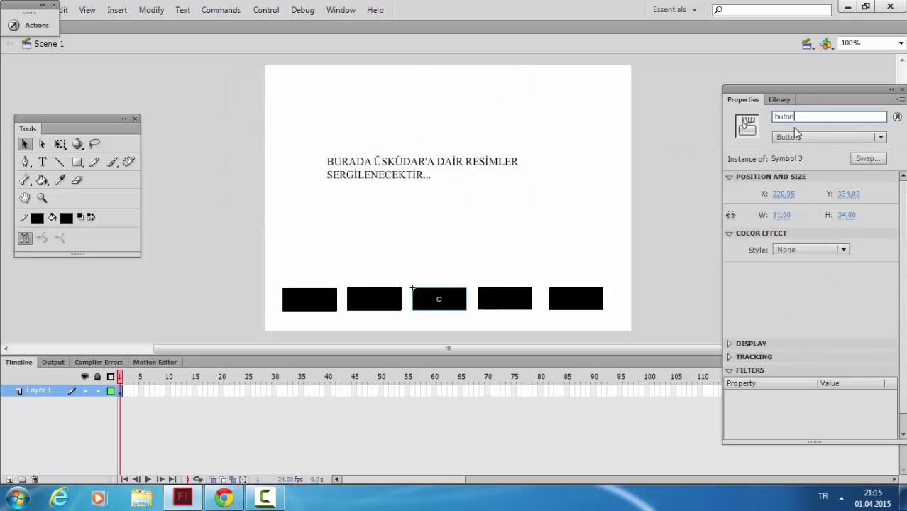
left_click(496, 256)
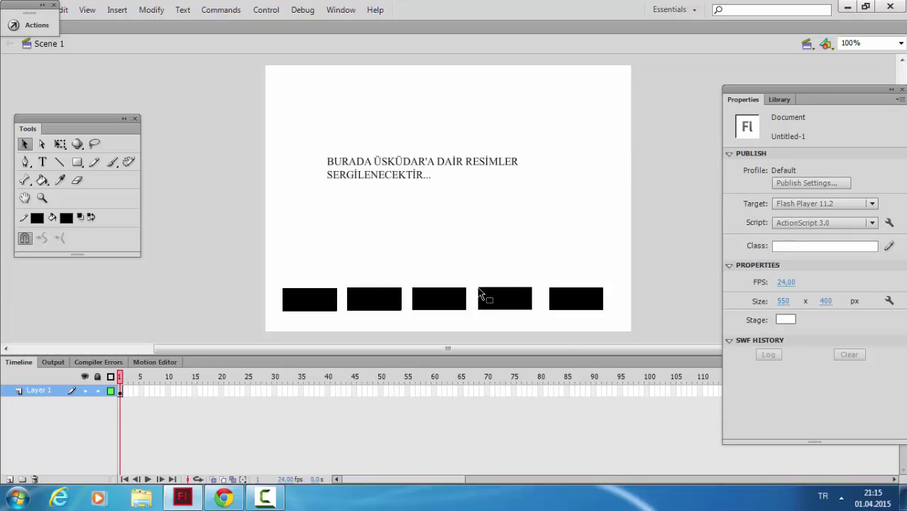
Convert the fourth rectangle into a Button symbol, keeping the suggested name, and give it the instance name buton4.
mouse_move(474, 280)
left_mouse_down()
mouse_move(555, 328)
mouse_move(471, 278)
left_mouse_up()
left_click(557, 331)
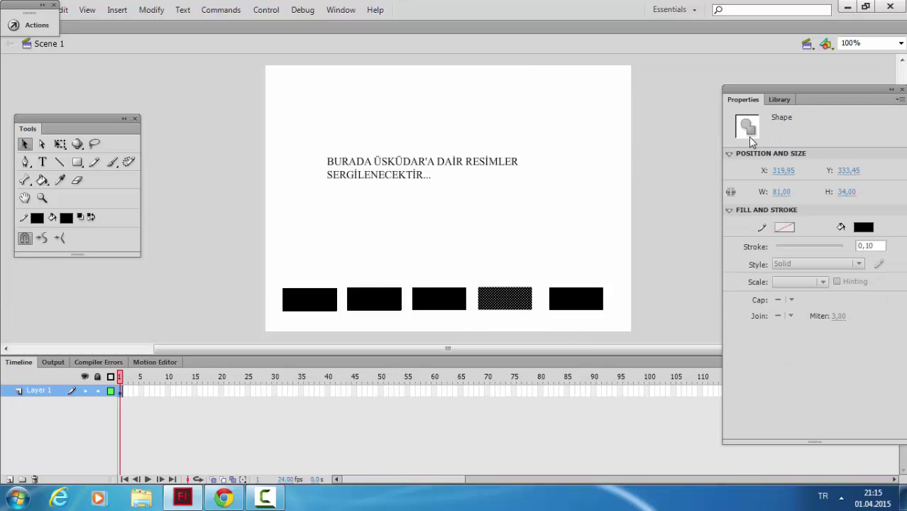
key("F8")
left_click(489, 111)
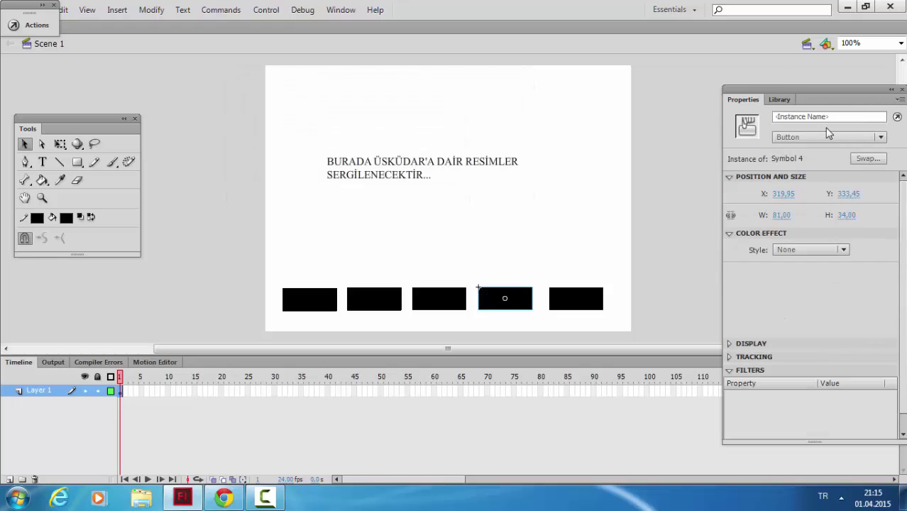
left_click(823, 117)
type("buton4")
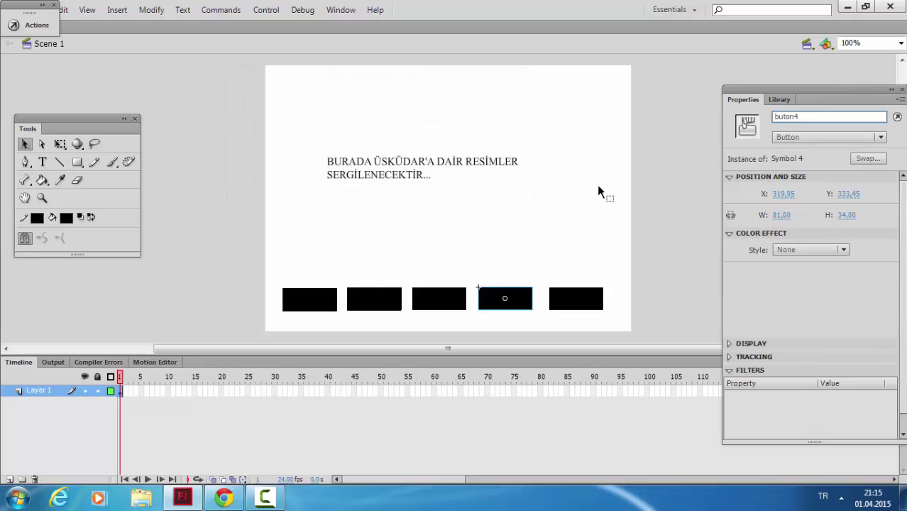
left_click(543, 277)
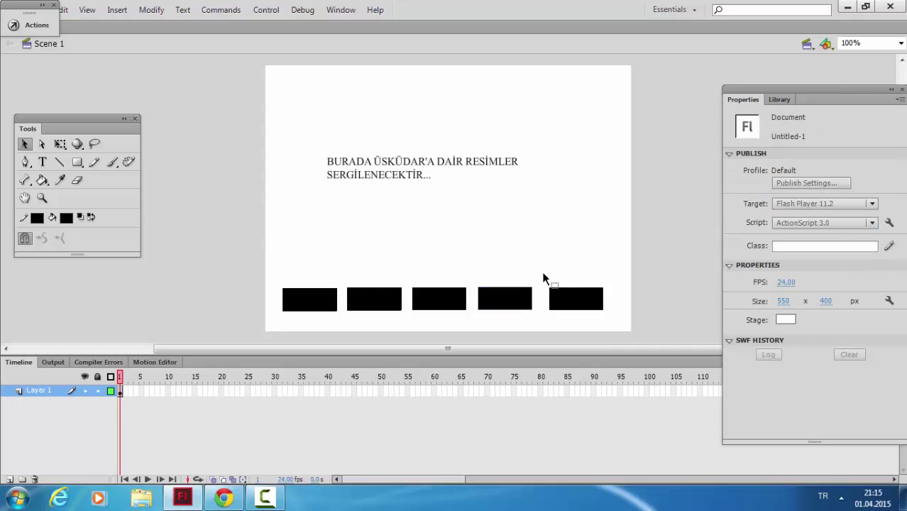
Convert the fifth rectangle into a Button symbol, keeping the suggested name, and give it the instance name buton5.
left_click_drag(538, 274, 622, 329)
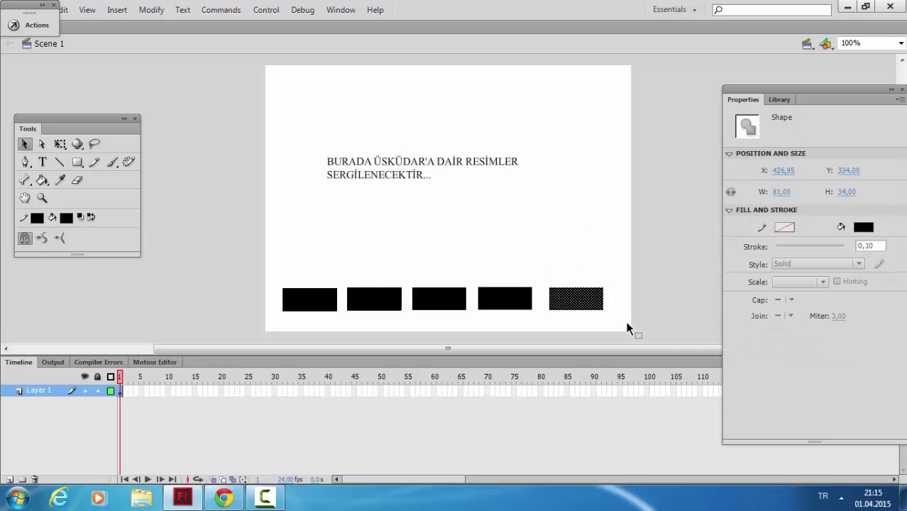
key("F8")
left_click(487, 110)
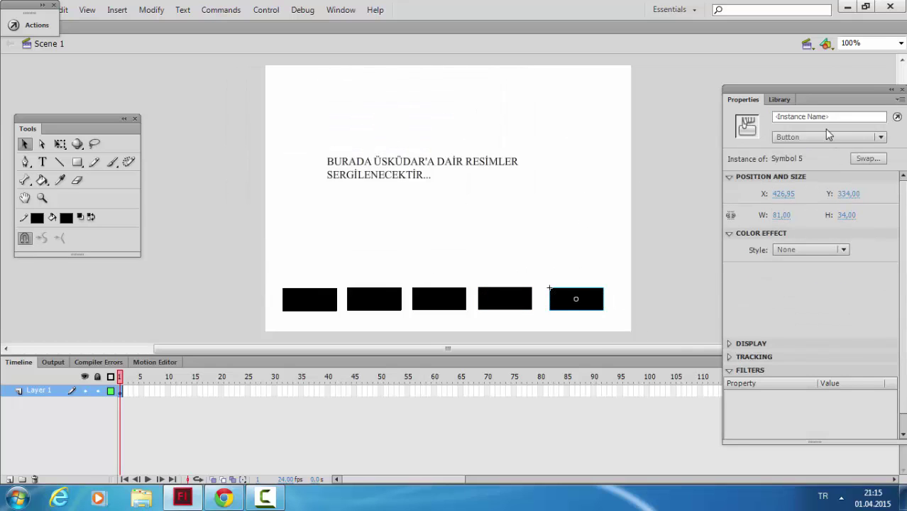
left_click(826, 119)
left_click(540, 204)
Check the instance name of each of the five buttons in order, from the first to the fifth.
left_click(307, 301)
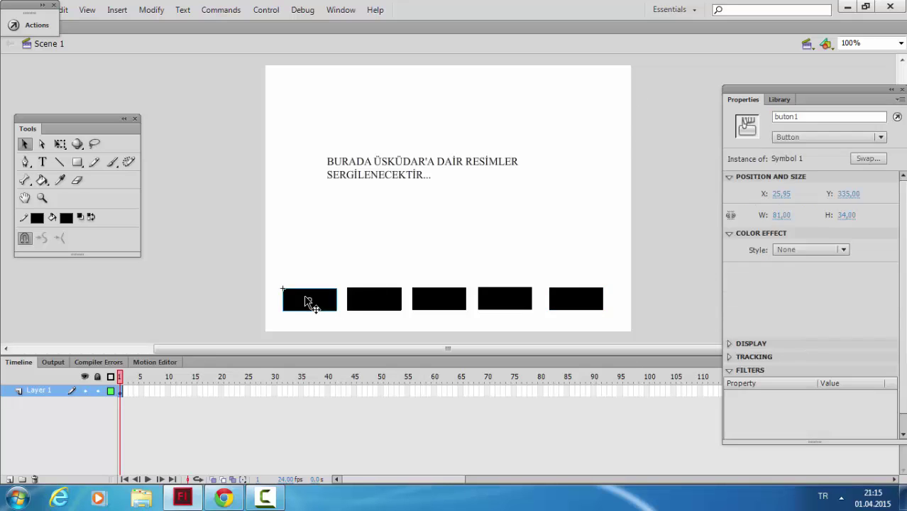
left_click(391, 305)
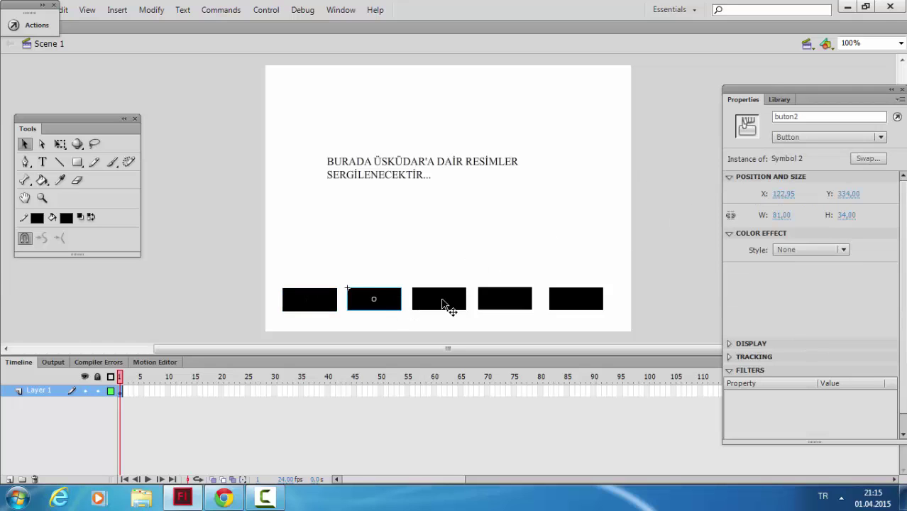
left_click(456, 306)
left_click(506, 306)
left_click(574, 305)
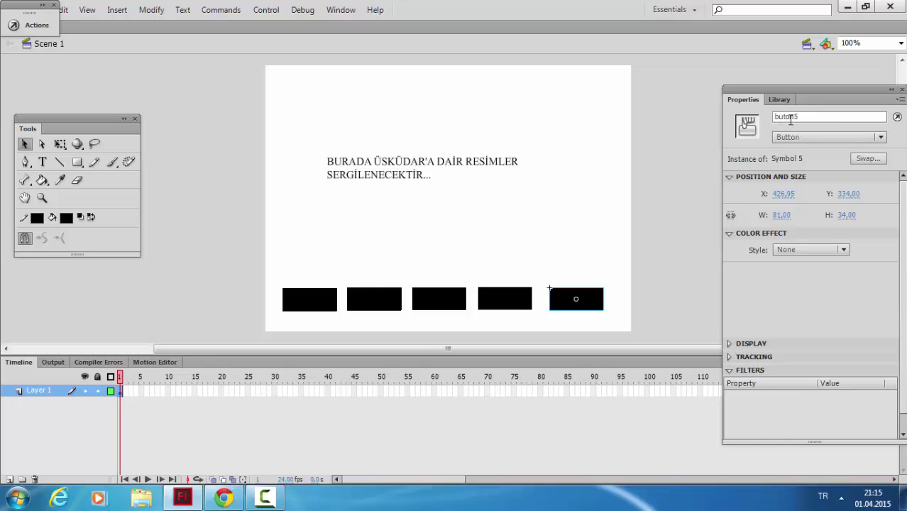
left_click(525, 222)
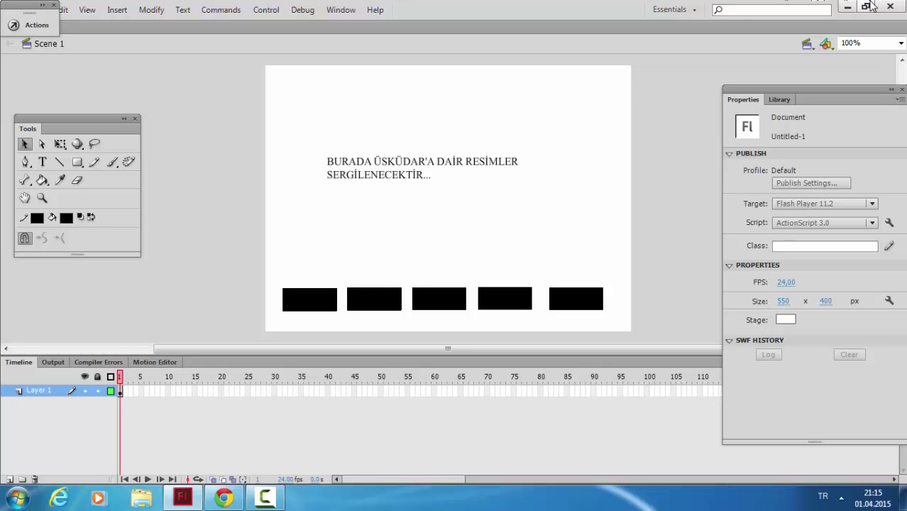
Switch to Chrome and open google.com.tr in a new tab.
left_click(224, 499)
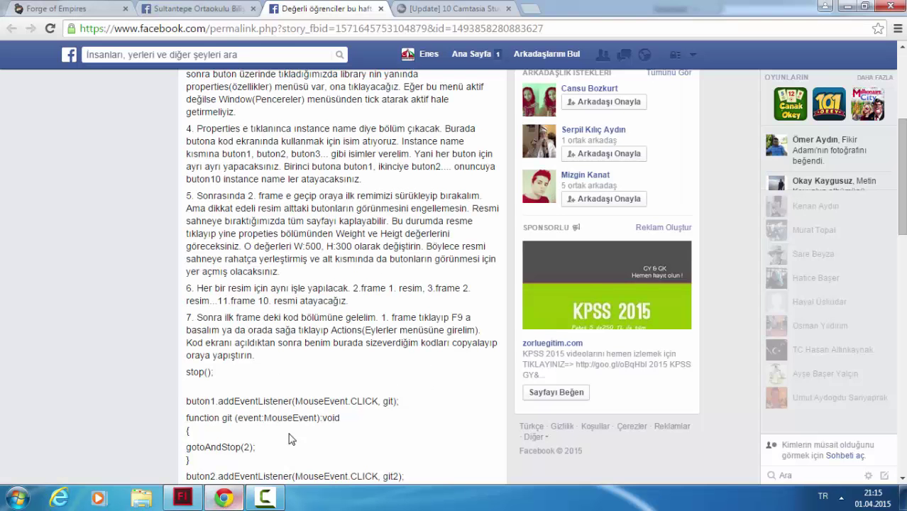
left_click(532, 10)
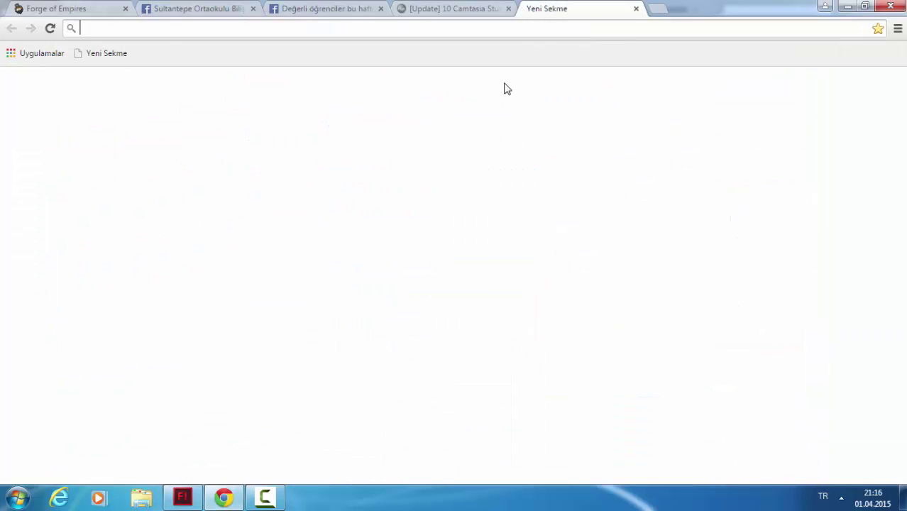
type("google.com.tr")
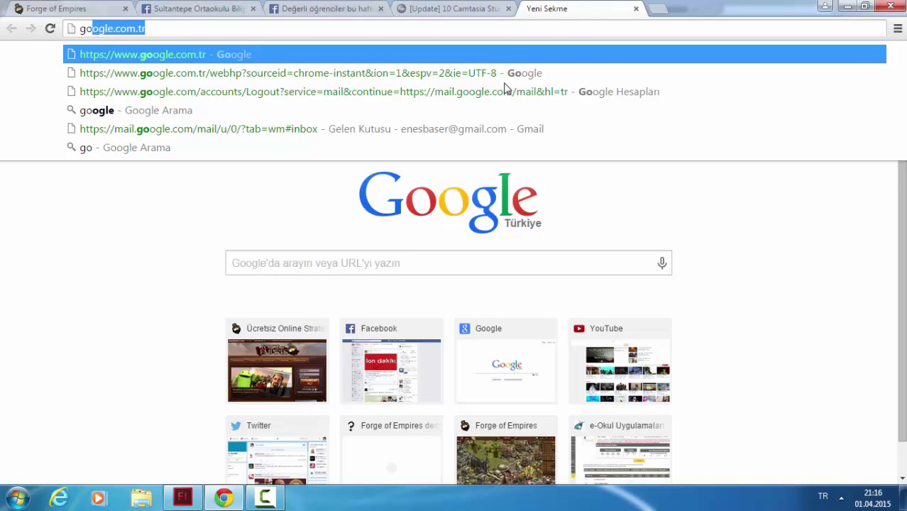
key("Return")
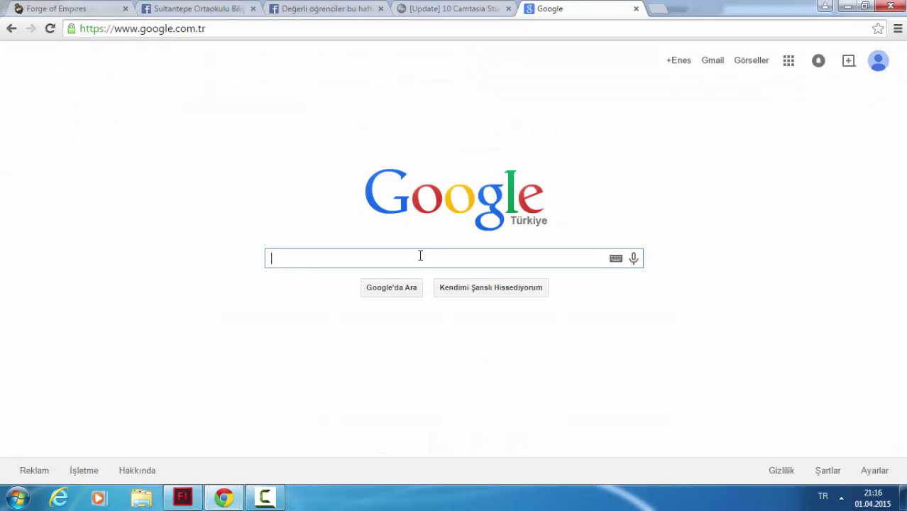
Search Google for "üsküdar resimleri" and show the image results.
type("üsk")
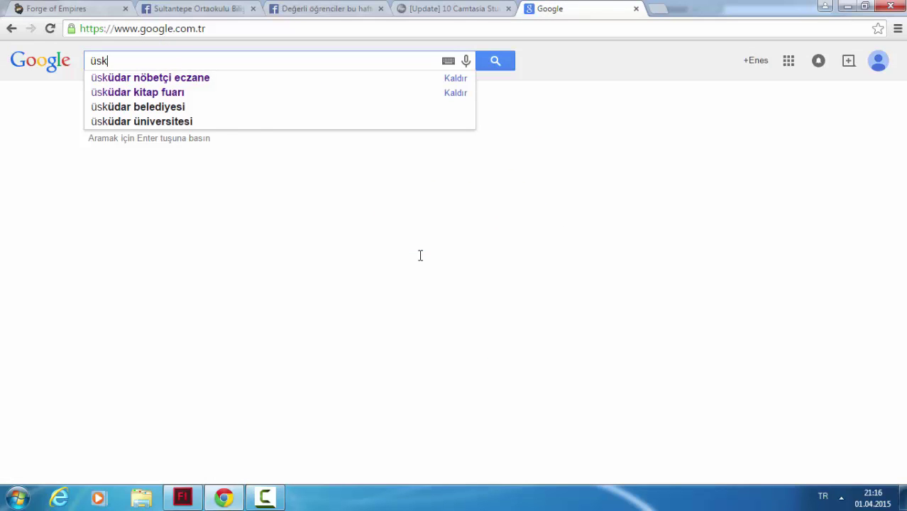
type("üdar resimler")
key("Return")
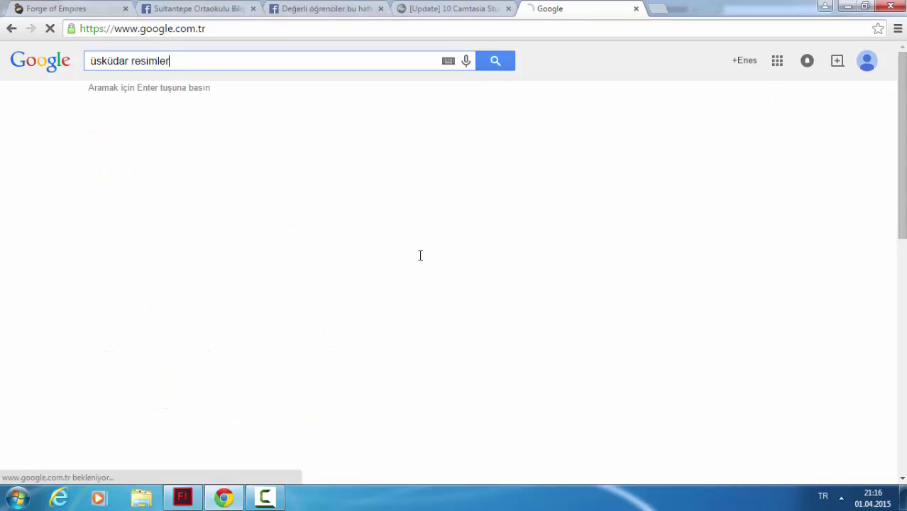
type("i")
key("Return")
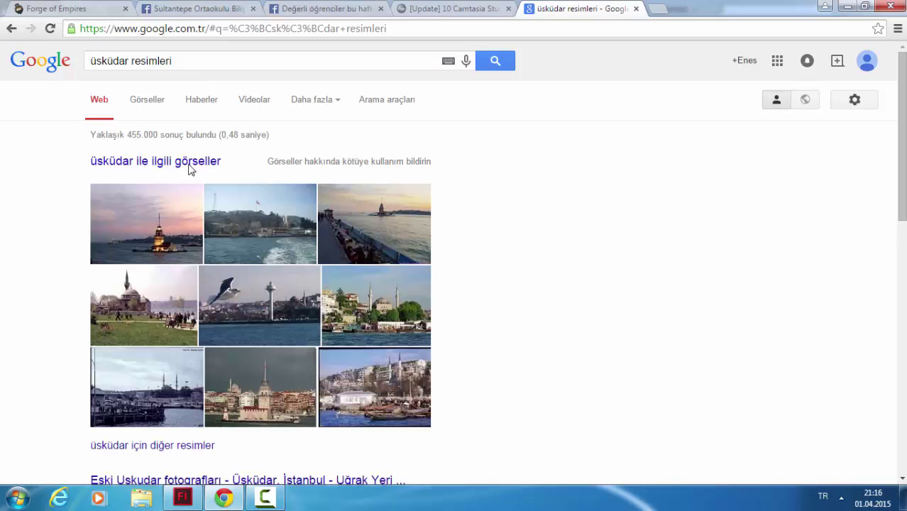
left_click(159, 106)
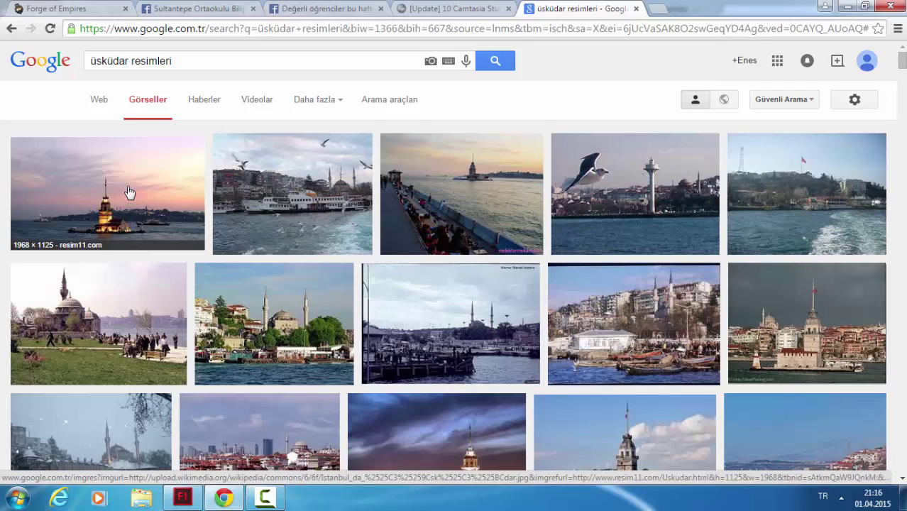
left_click(129, 194)
right_click(283, 257)
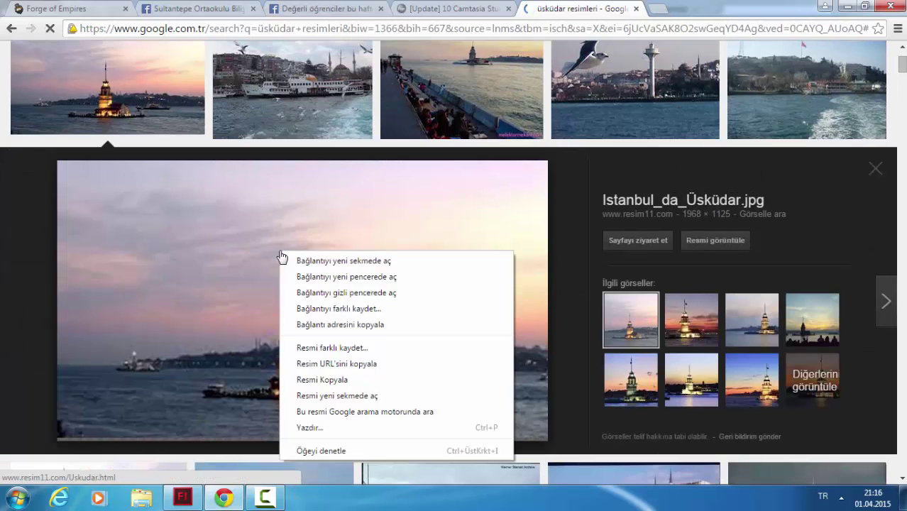
left_click(222, 271)
left_click(401, 299)
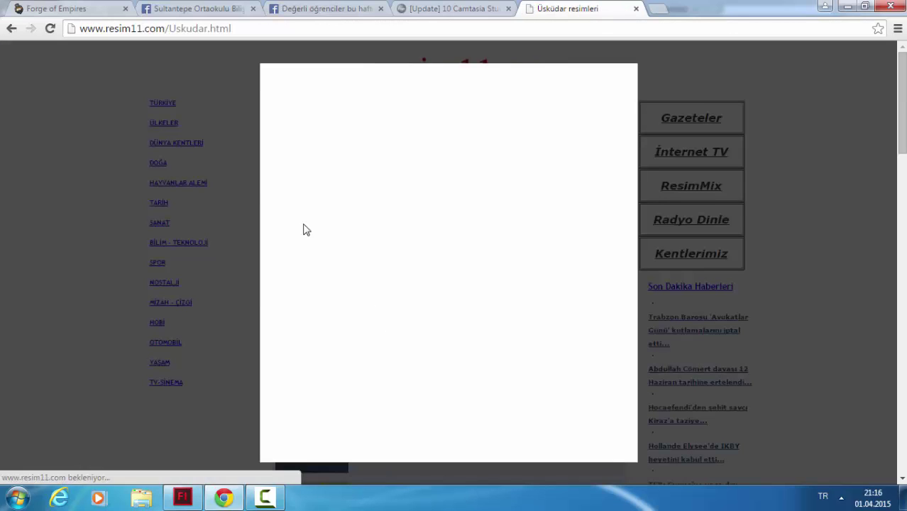
left_click(904, 171)
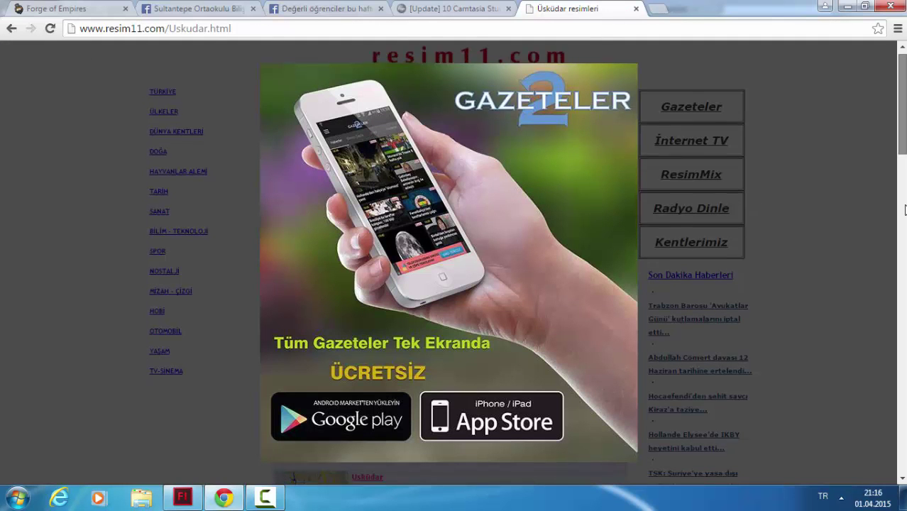
scroll(819, 163, "up", 7)
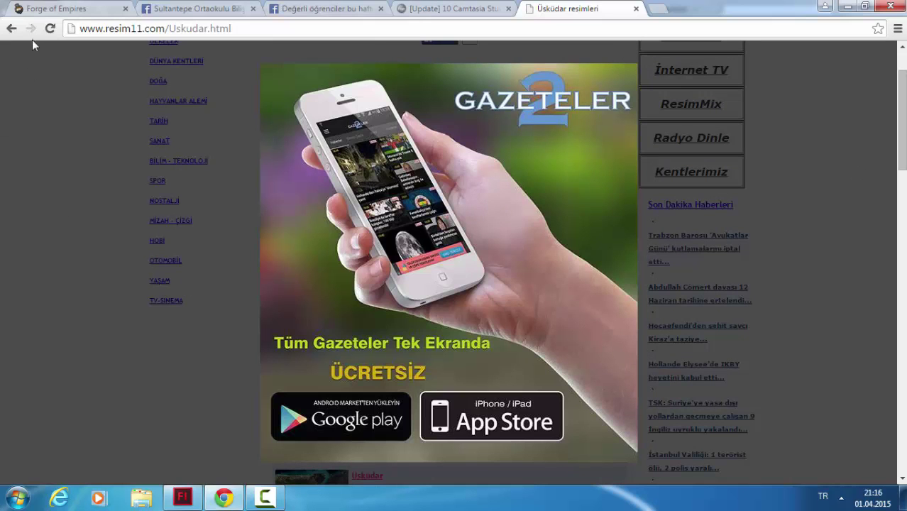
left_click(10, 32)
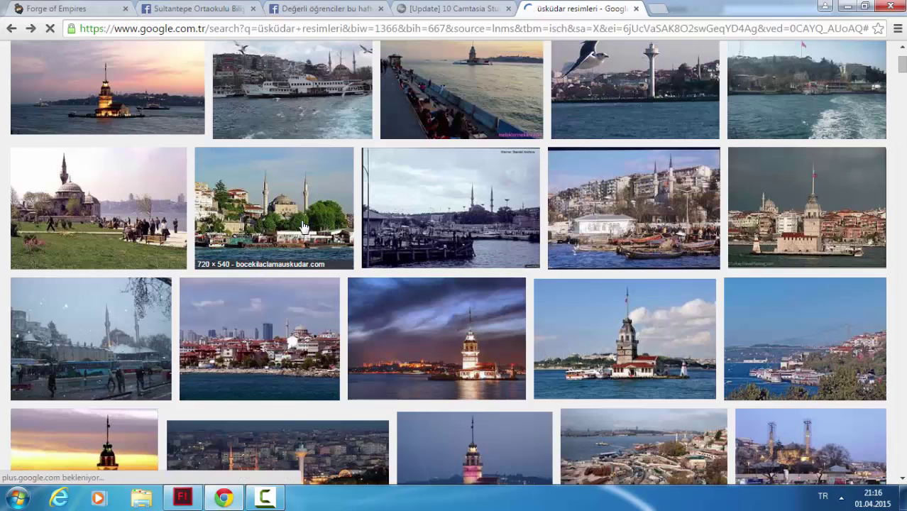
Save the picture of the seaside mosque with two minarets to the desktop as the JPEG Uskudar_Mihrimah_Camii_12.
left_click(303, 226)
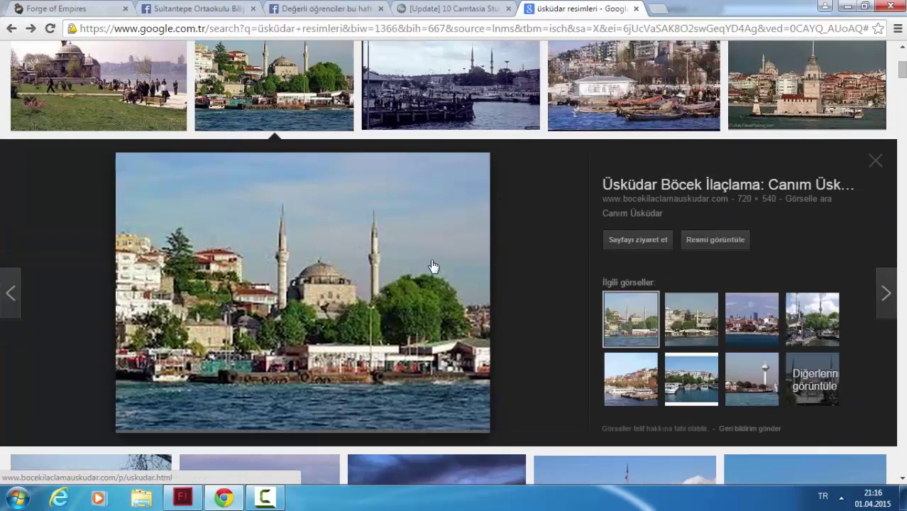
right_click(339, 287)
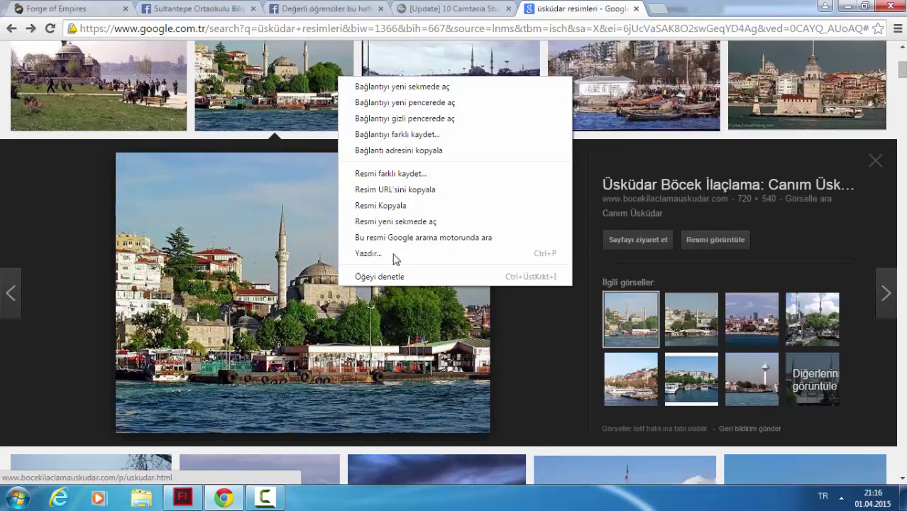
left_click(395, 177)
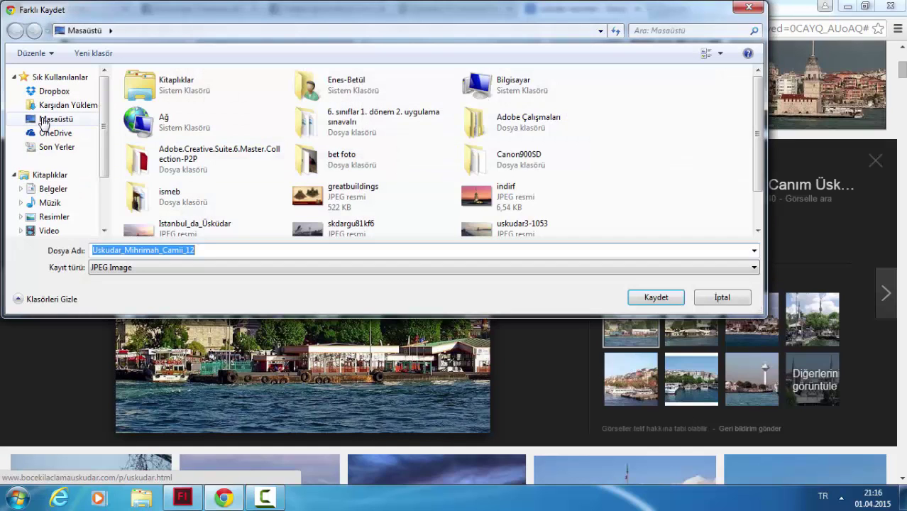
left_click(43, 120)
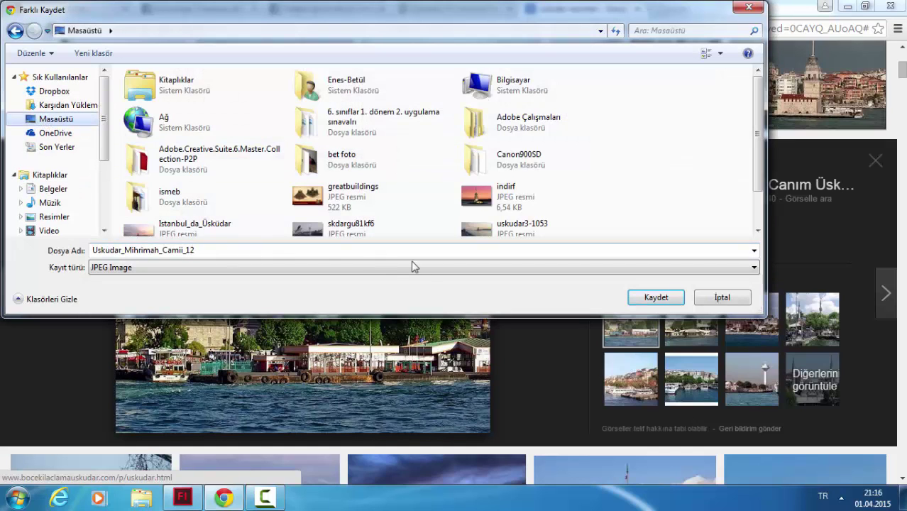
left_click(631, 300)
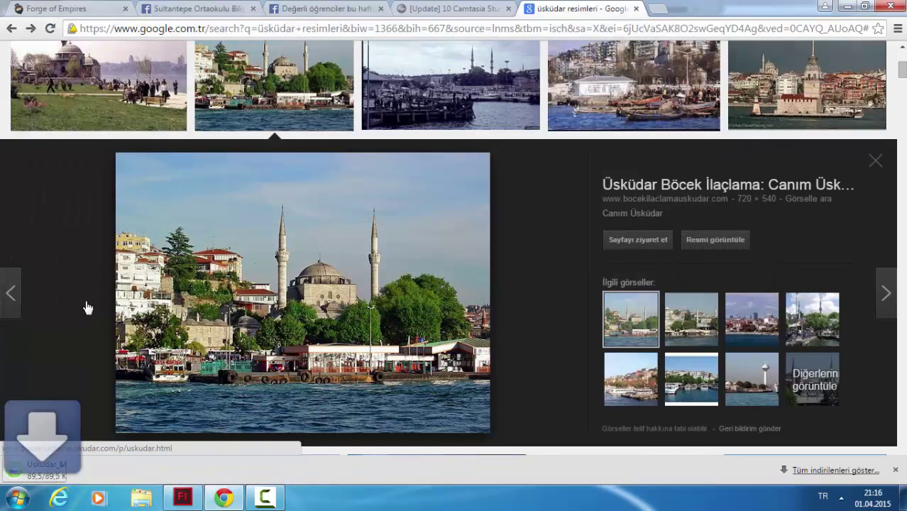
Save the picture of the mosque beside the grassy park to the desktop as the JPEG 1990IstUskudarMosqueonBosphoros.
left_click(12, 303)
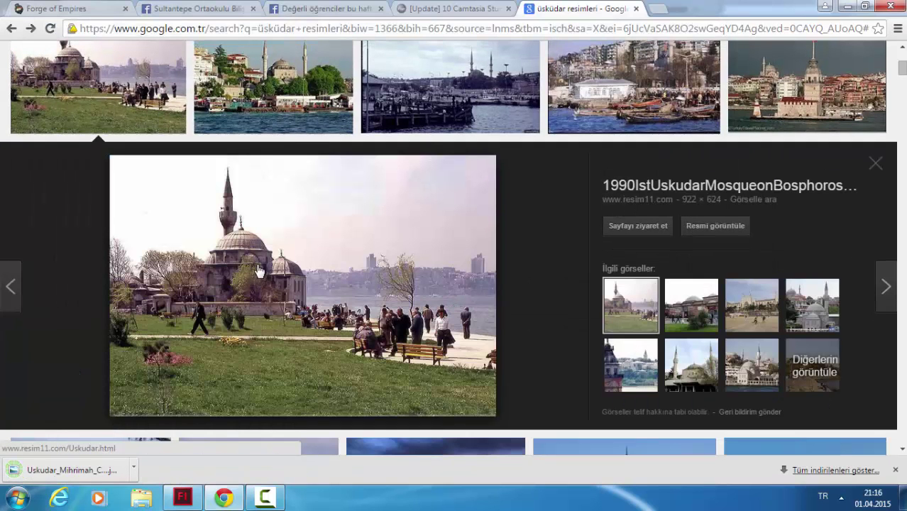
right_click(258, 267)
left_click(312, 362)
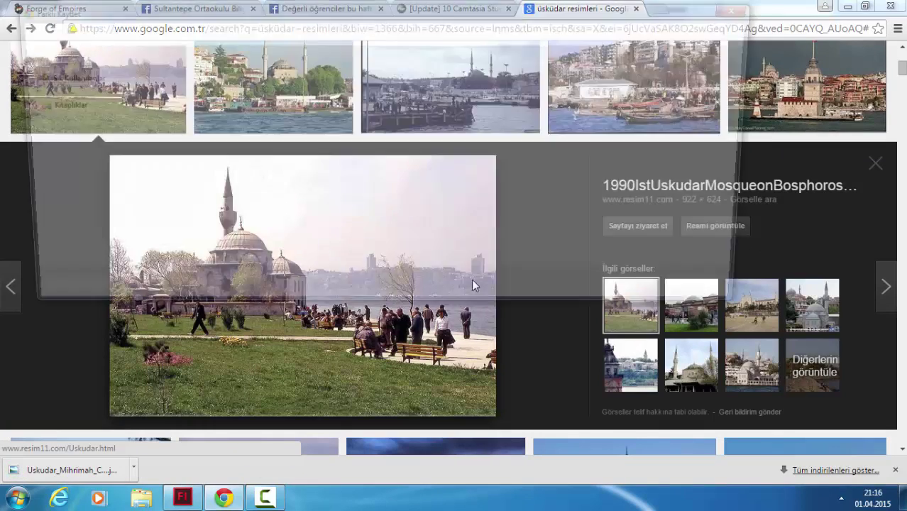
left_click(51, 118)
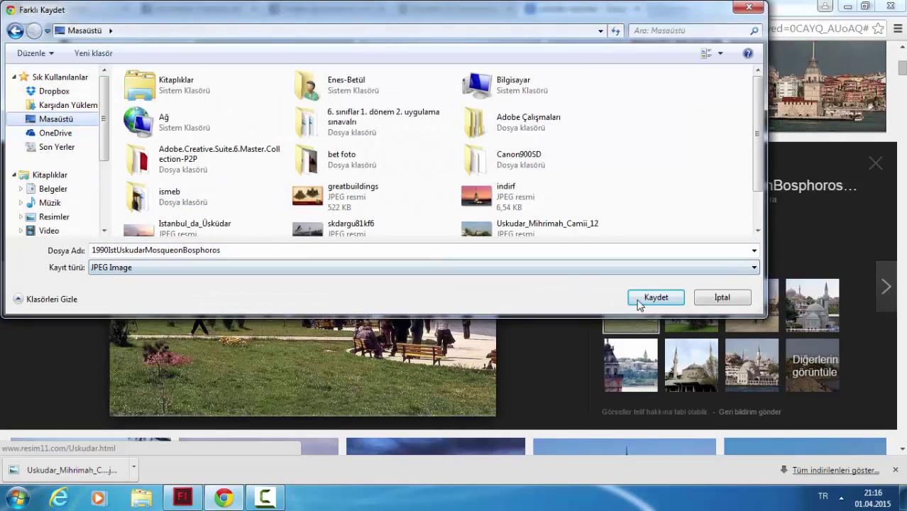
left_click(639, 302)
Save the picture of the seagull and white tower to the desktop as the JPEG skdargu81kf6 (1).
left_click(10, 286)
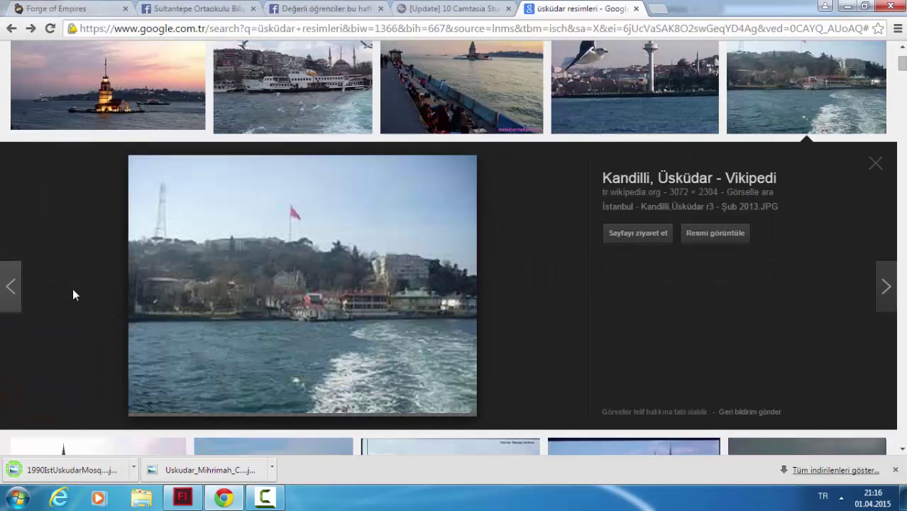
left_click(6, 289)
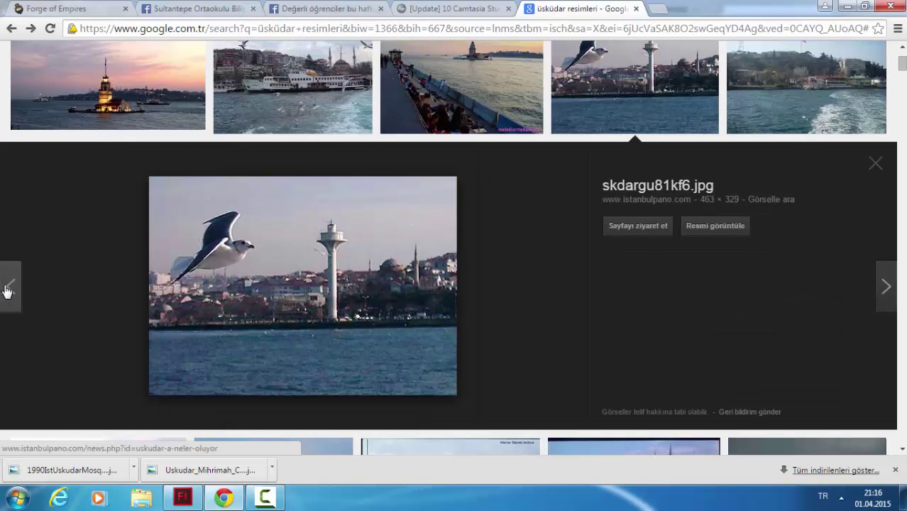
right_click(287, 289)
left_click(338, 181)
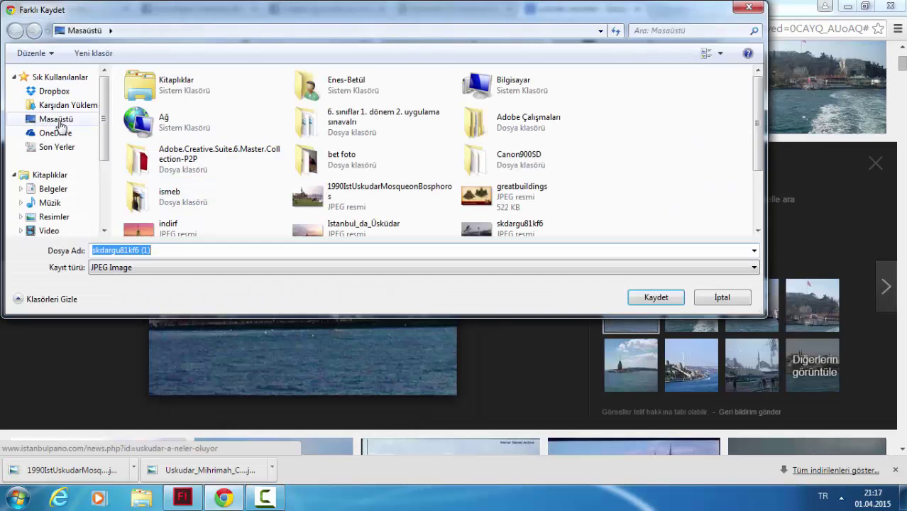
left_click(57, 119)
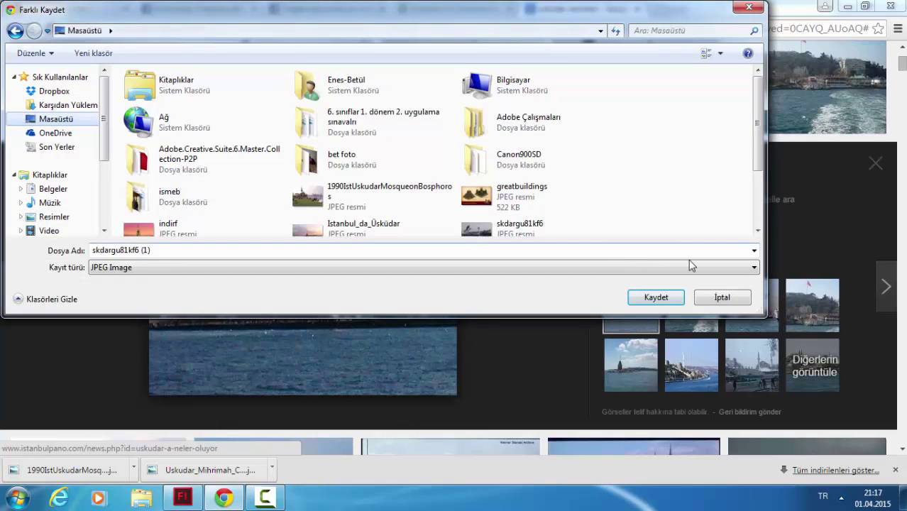
left_click(655, 298)
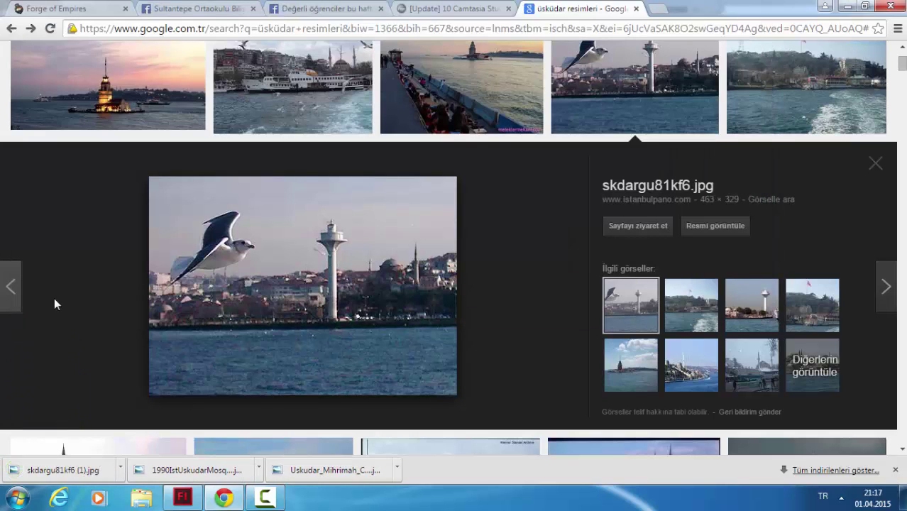
Save the sunset picture of people sitting along the shore to the desktop as the JPEG uskudar3-1053 (1).
key("Left")
right_click(286, 294)
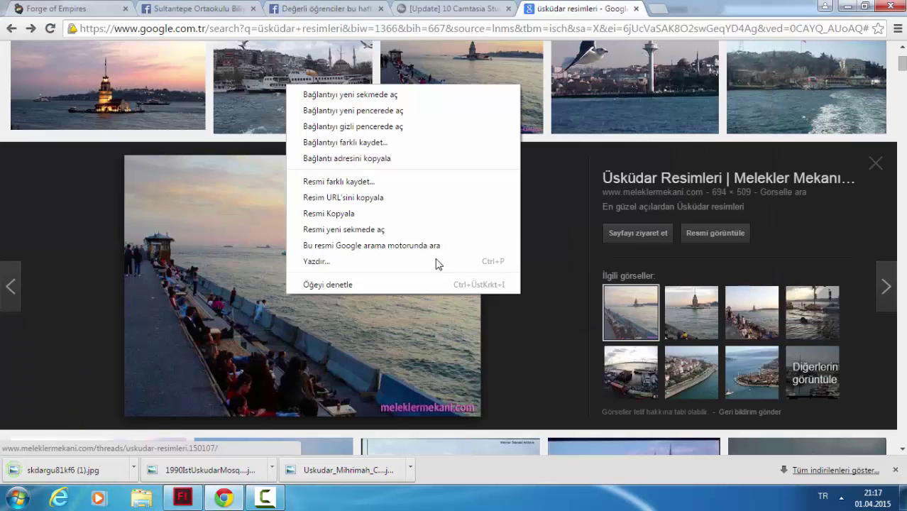
left_click(357, 182)
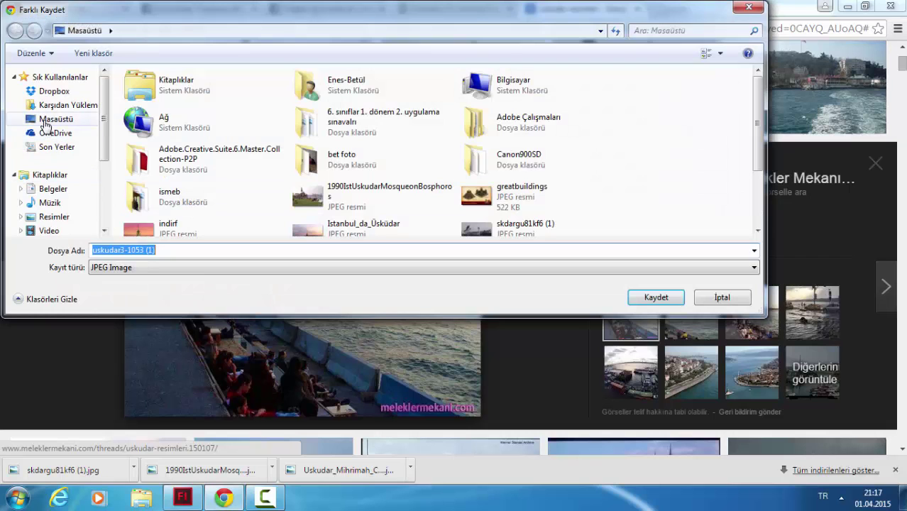
left_click(44, 119)
left_click(654, 299)
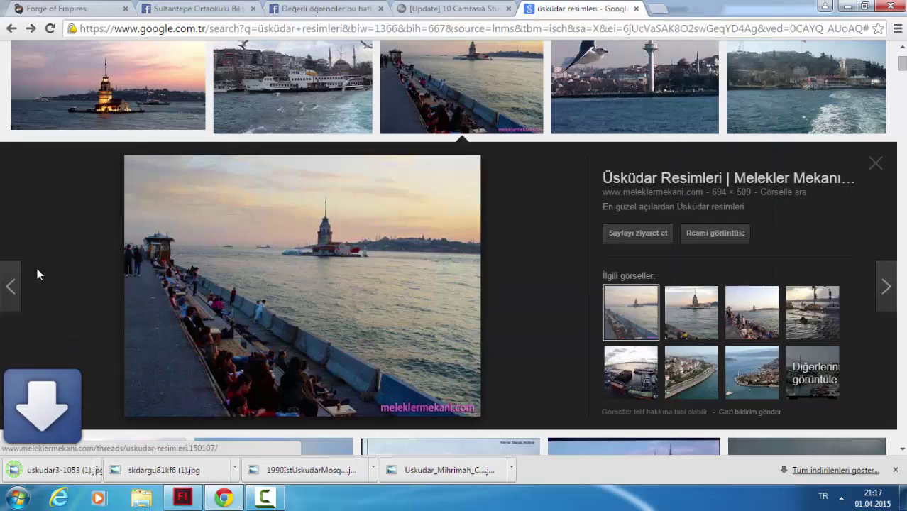
Save the picture of the ferry with seagulls to the desktop as the JPEG uskudar-ilaclama1.
left_click(11, 286)
right_click(306, 297)
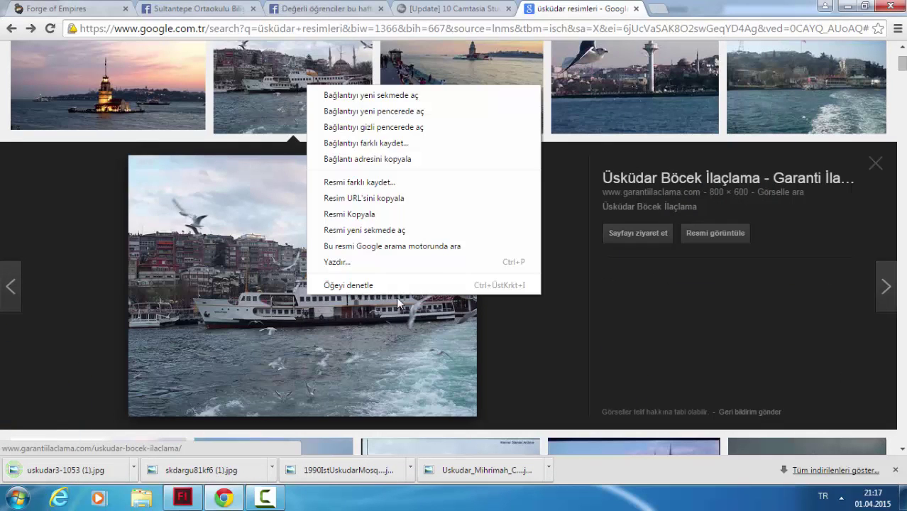
left_click(358, 182)
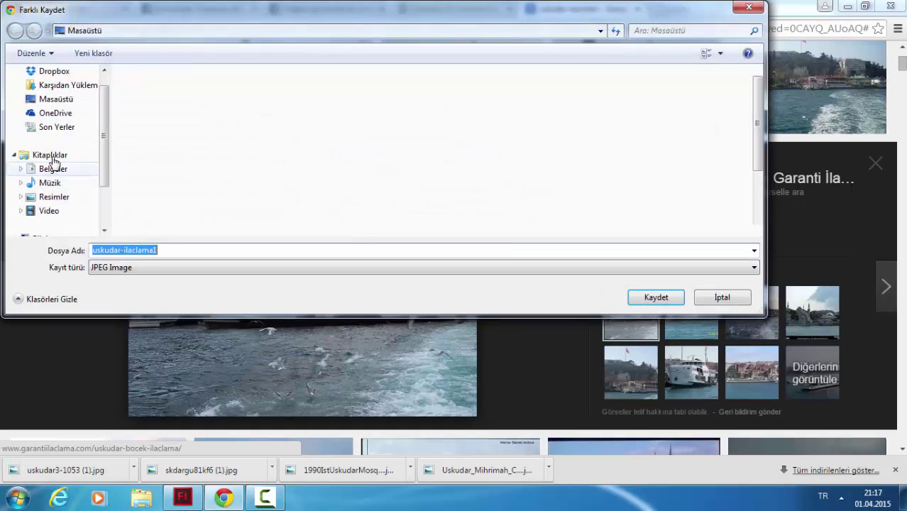
left_click(61, 122)
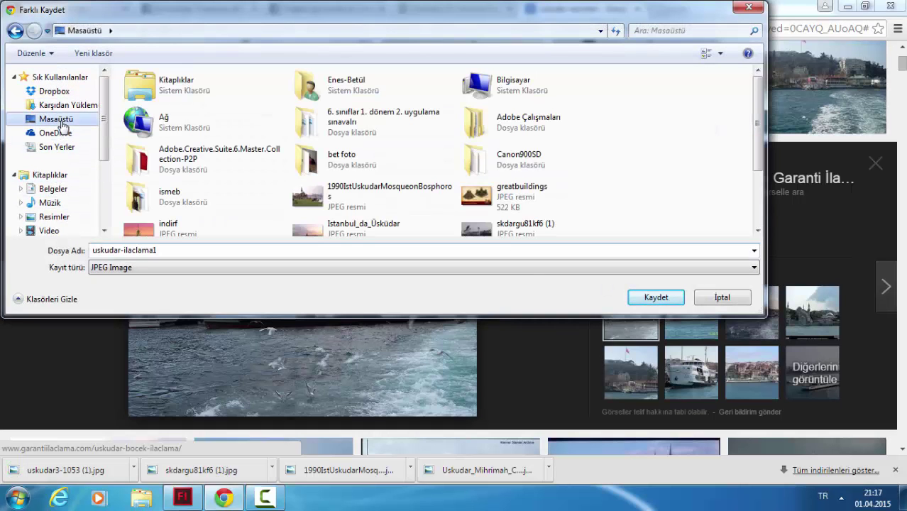
left_click(636, 298)
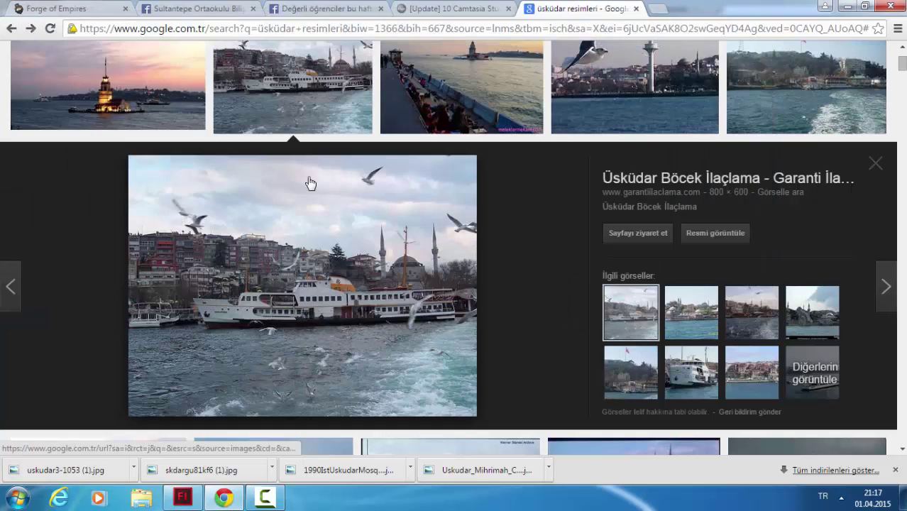
Show the desktop, select the five downloaded Üsküdar pictures and import them together into the Flash document.
left_click(846, 6)
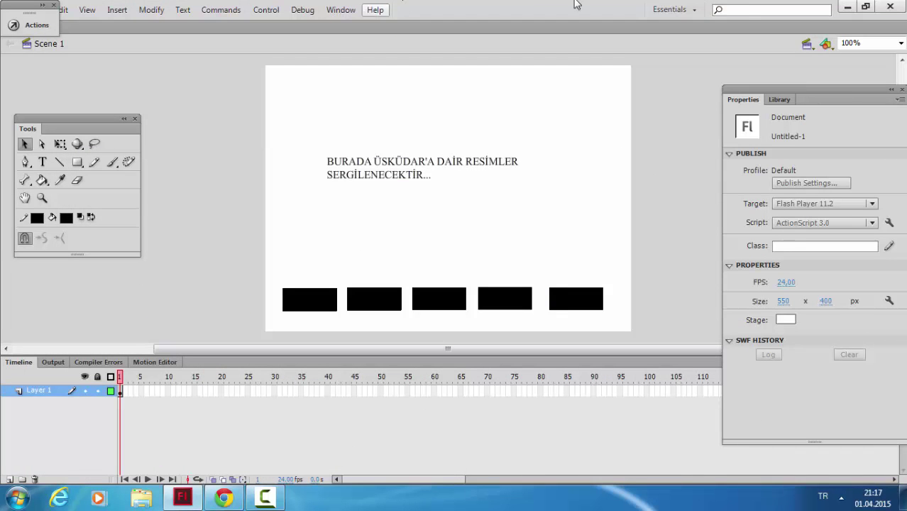
left_click(847, 6)
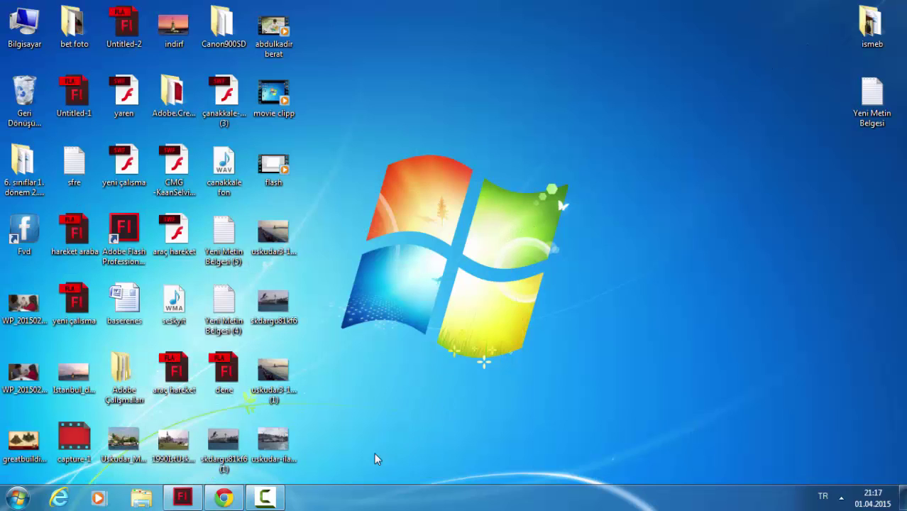
left_click(123, 442)
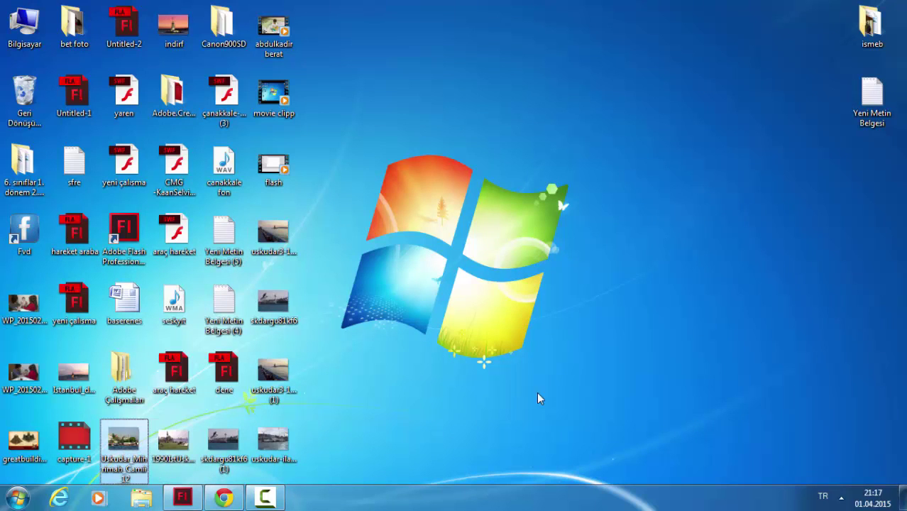
left_click(123, 441)
left_click(173, 442, "ctrl")
left_click(224, 441, "ctrl")
left_click(272, 442, "ctrl")
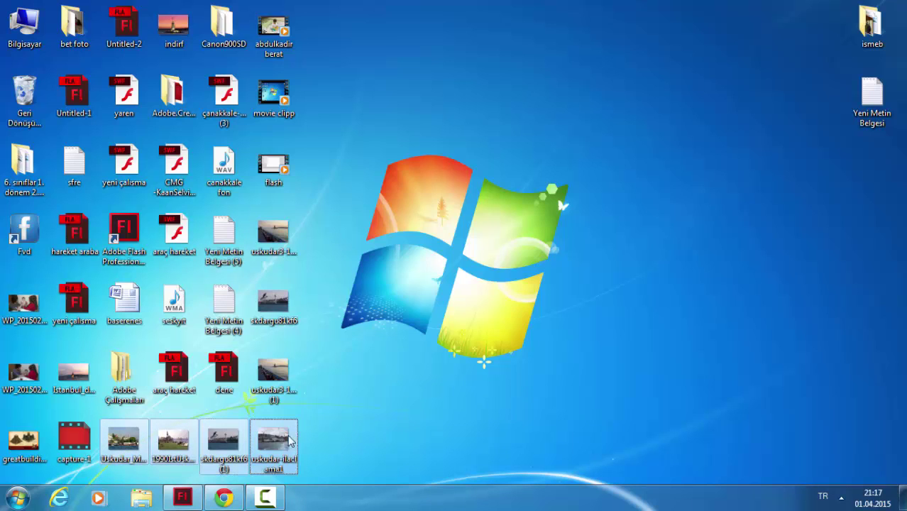
left_click(274, 372, "ctrl")
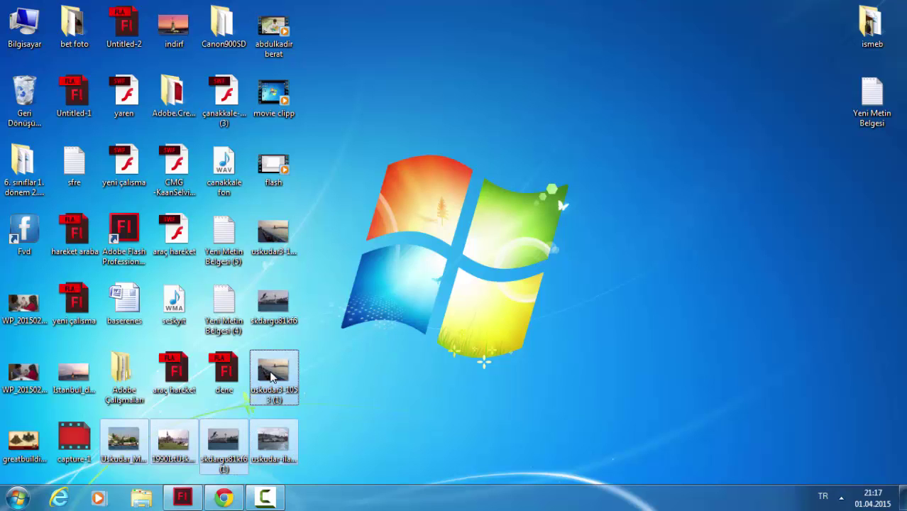
left_click_drag(269, 376, 788, 102)
Preview the imported Üsküdar pictures one by one in the document's library.
left_click(781, 102)
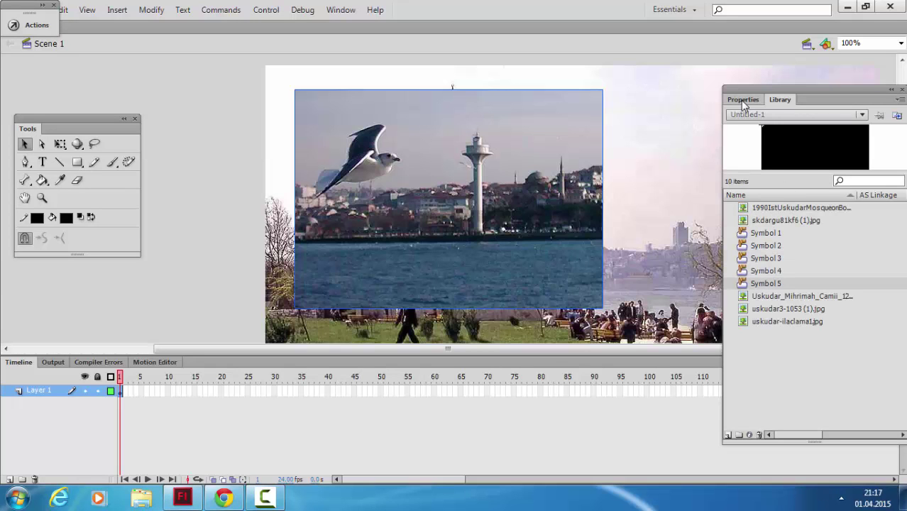
left_click(772, 219)
left_click(789, 299)
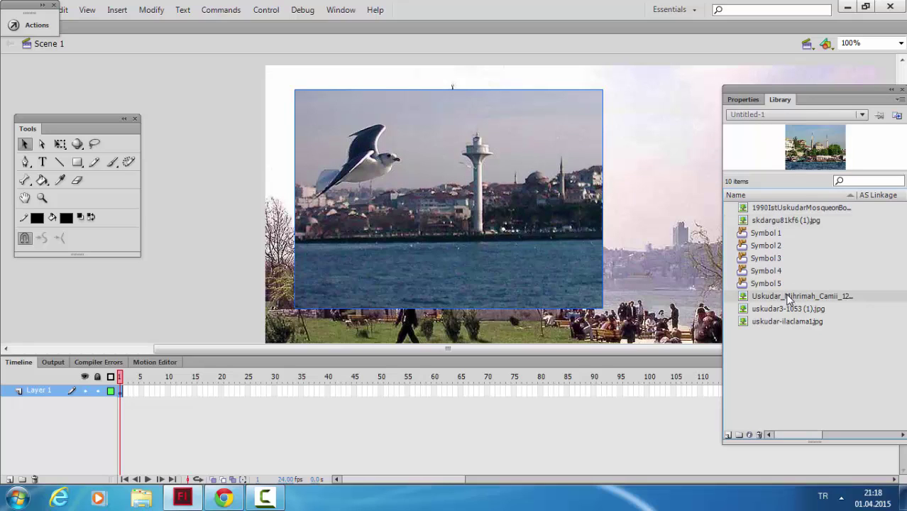
left_click(791, 305)
left_click(806, 322)
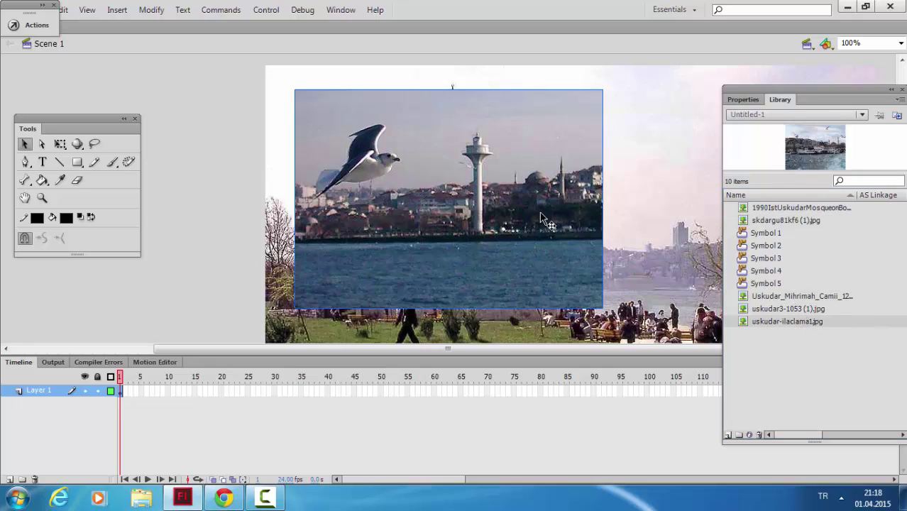
Delete all five imported pictures from the stage in frame 1, keeping the title text and the buttons.
key("Delete")
left_click(490, 233)
key("Delete")
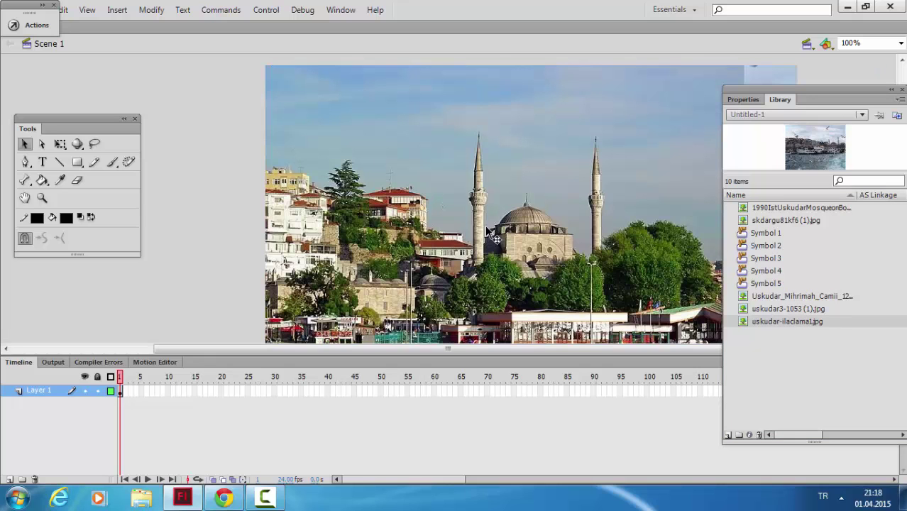
left_click(489, 229)
key("Delete")
left_click(488, 229)
key("Delete")
left_click(489, 230)
key("Delete")
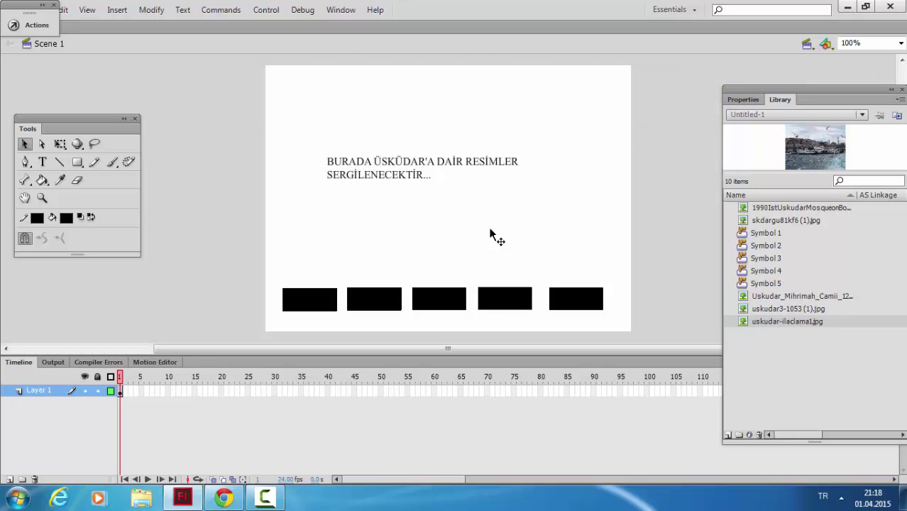
Insert a keyframe at frame 2 of Layer 1 and delete the title text from that frame.
left_click(125, 390)
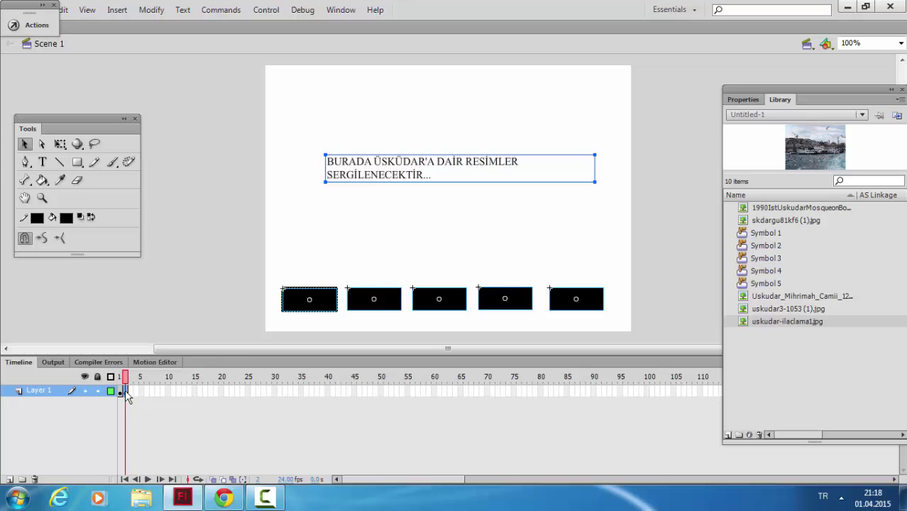
left_click(346, 249)
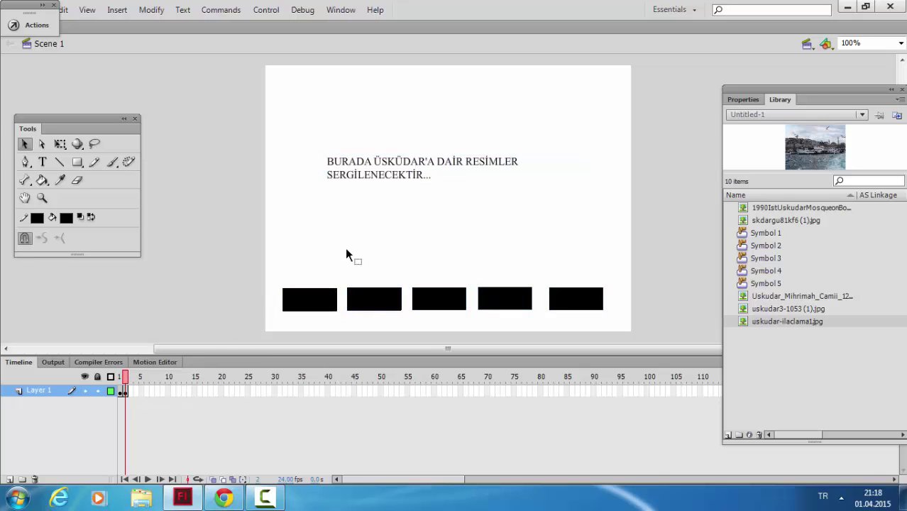
left_click_drag(565, 242, 301, 125)
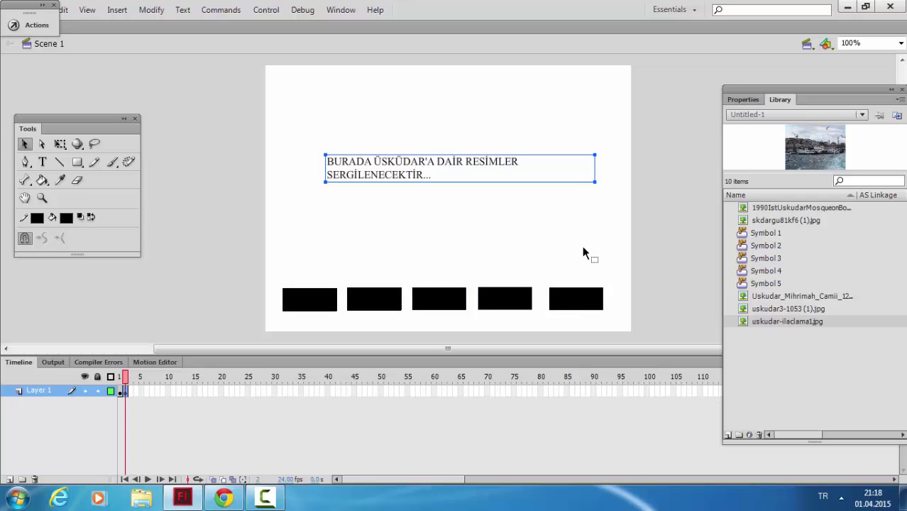
key("Delete")
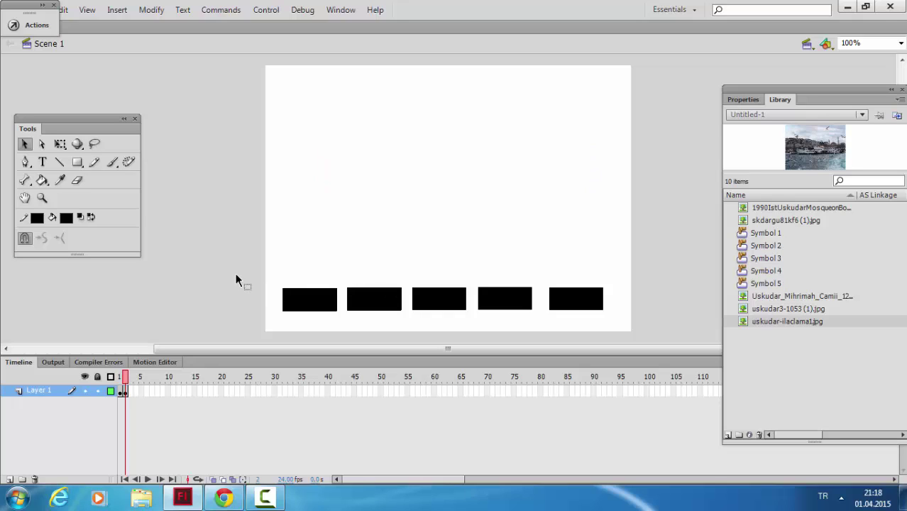
Place the 1990IstUskudarMosqueonBosphoros picture from the library on the stage in frame 2.
left_click(779, 208)
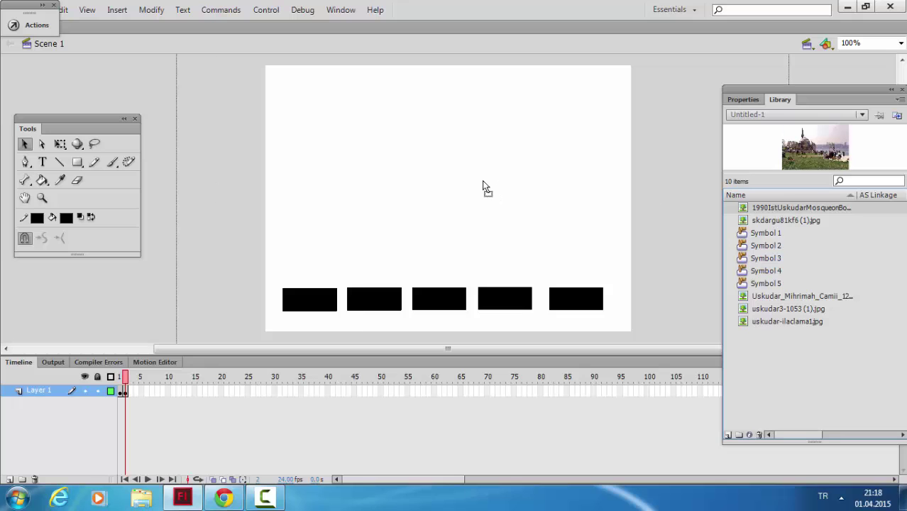
key("ctrl+v")
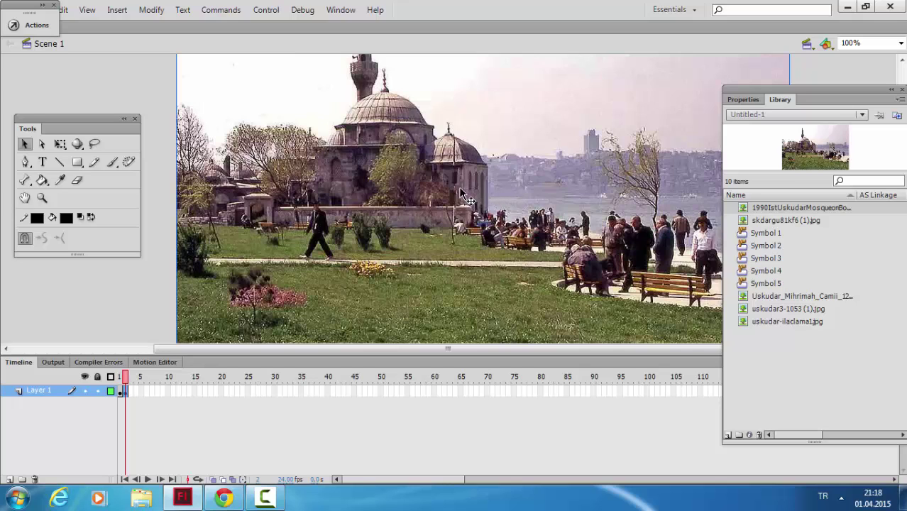
Resize the mosque picture in frame 2 to 500 by 300 and center it above the row of buttons.
left_click(739, 103)
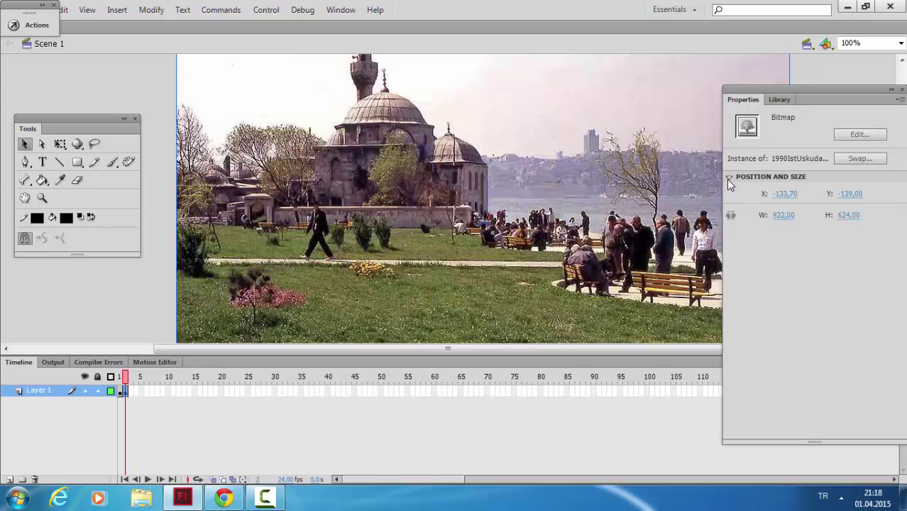
left_click(785, 215)
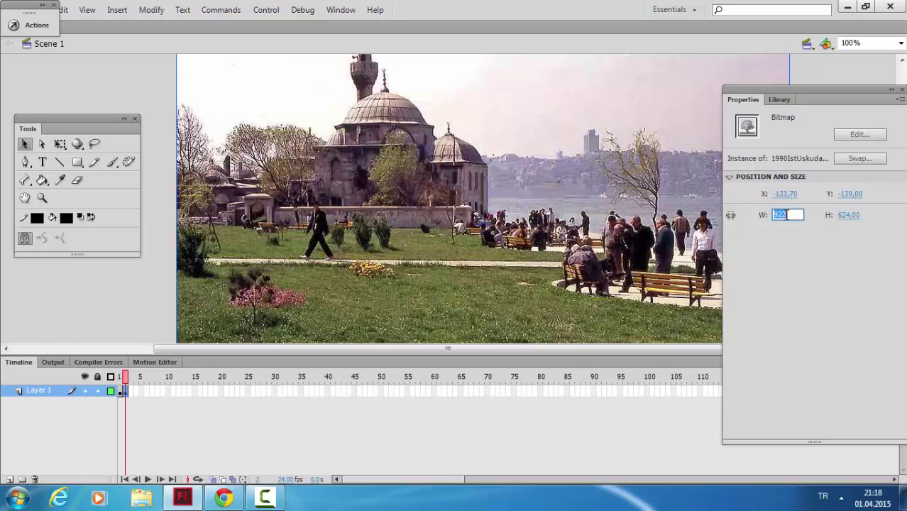
type("500")
key("Return")
left_click(845, 217)
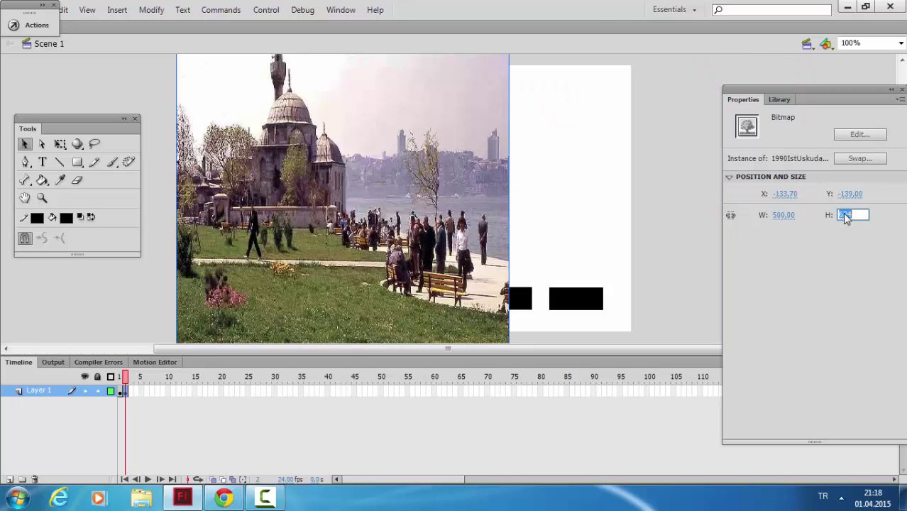
type("300")
key("Return")
left_click_drag(434, 142, 543, 244)
left_click(648, 183)
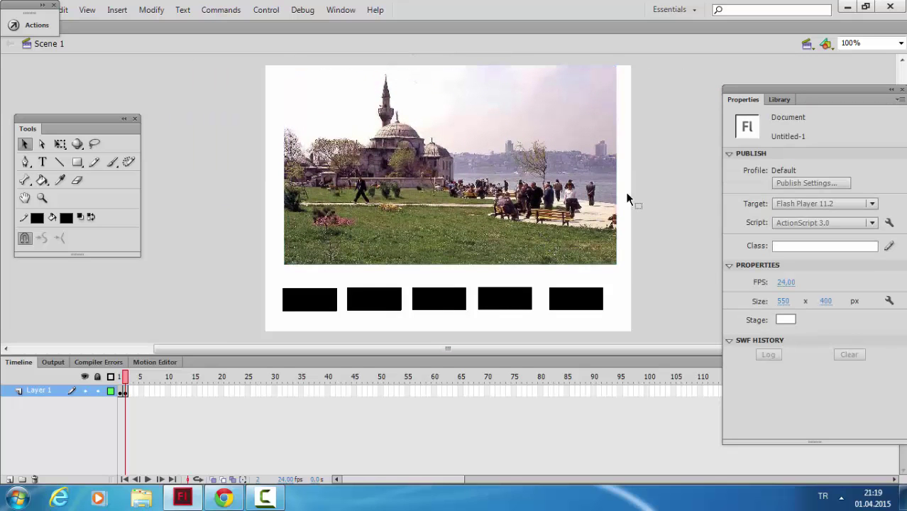
Insert a keyframe at frame 3 of Layer 1 and delete the mosque picture from that frame, keeping the buttons.
left_click(547, 205)
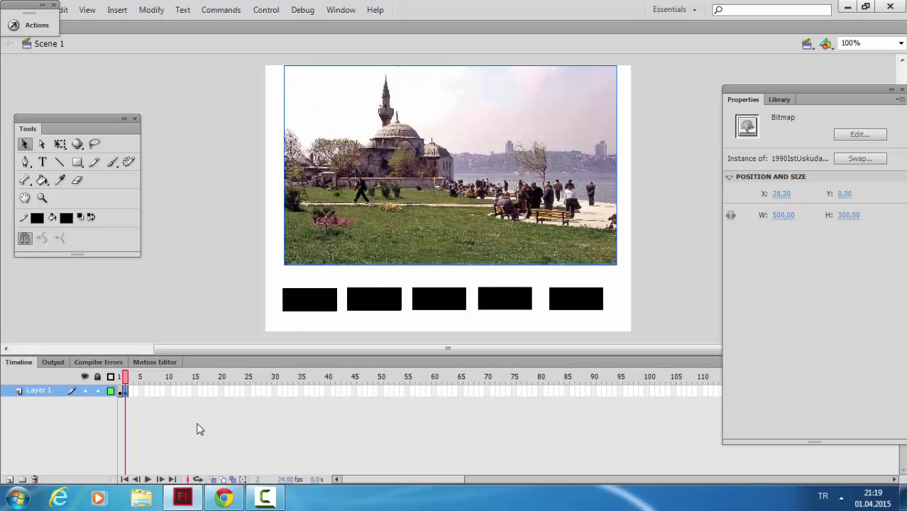
left_click(138, 396)
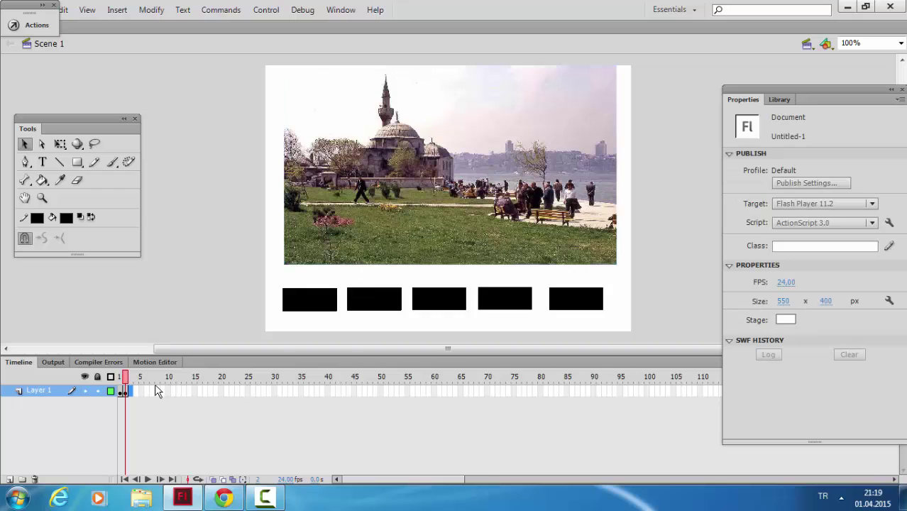
key(".")
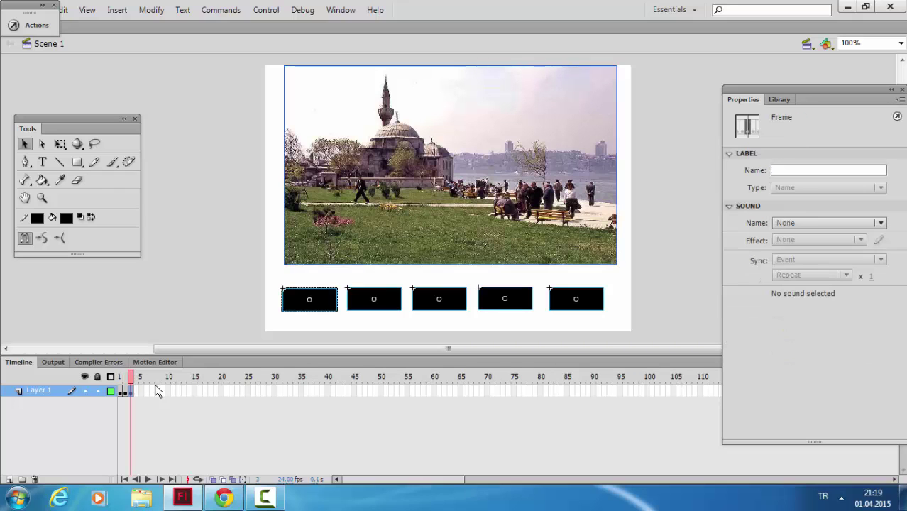
key("ctrl+a")
left_click(458, 326)
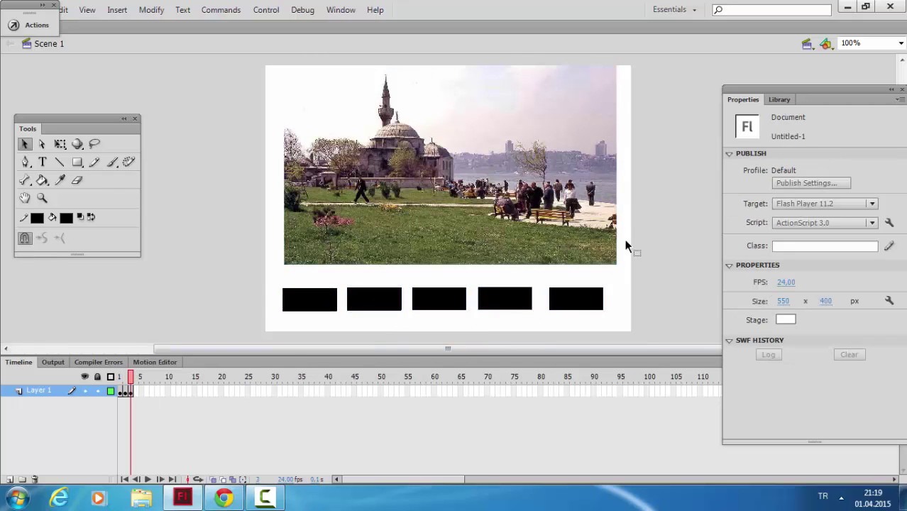
left_click(559, 224)
key("Delete")
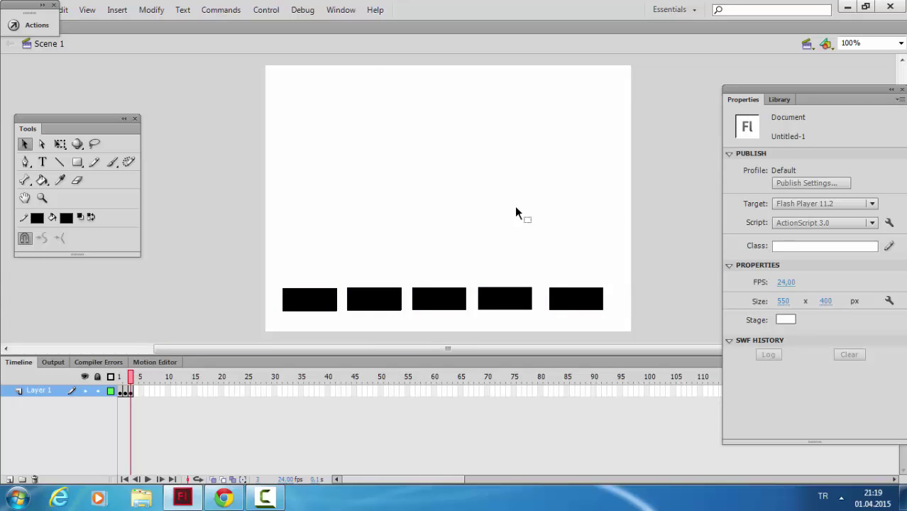
Place the skdargu81kf6 (1).jpg picture from the library on the stage in frame 3 and shift it left within the stage.
left_click(779, 100)
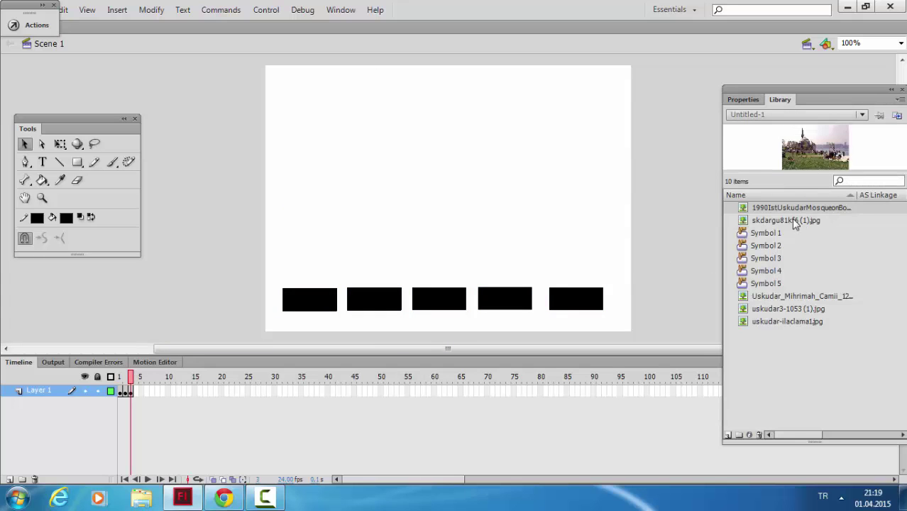
left_click_drag(791, 220, 487, 180)
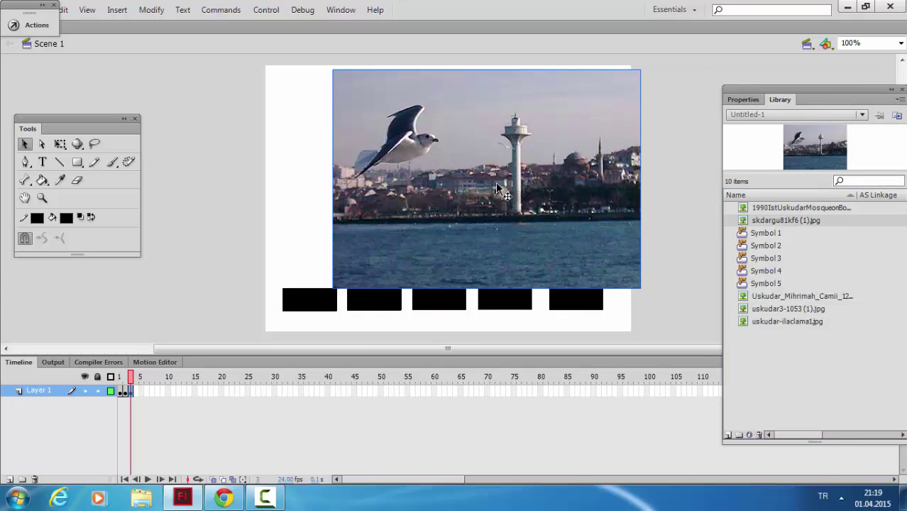
key("shift+Left")
key("shift+Left")
key("shift+Left")
key("shift+Left")
key("shift+Left")
key("shift+Left")
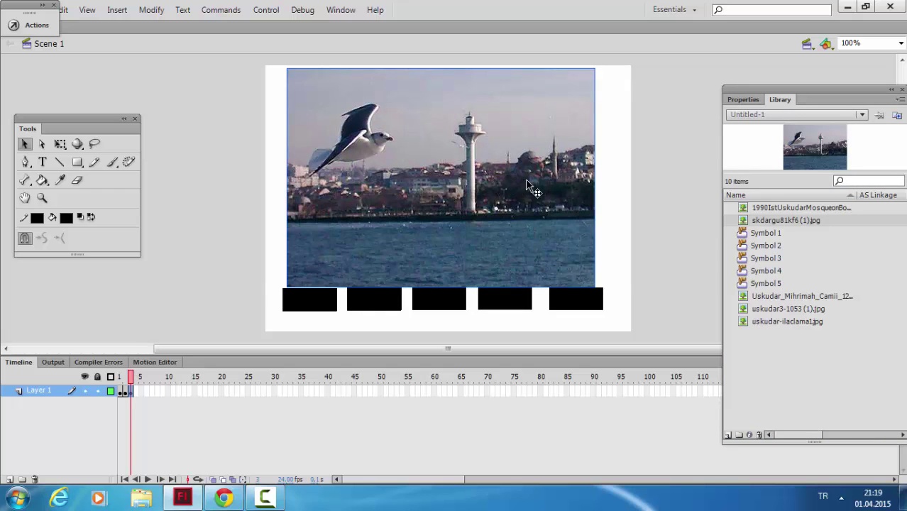
Resize the seagull picture in frame 3 to 500 by 300 and center it above the row of buttons.
left_click(743, 100)
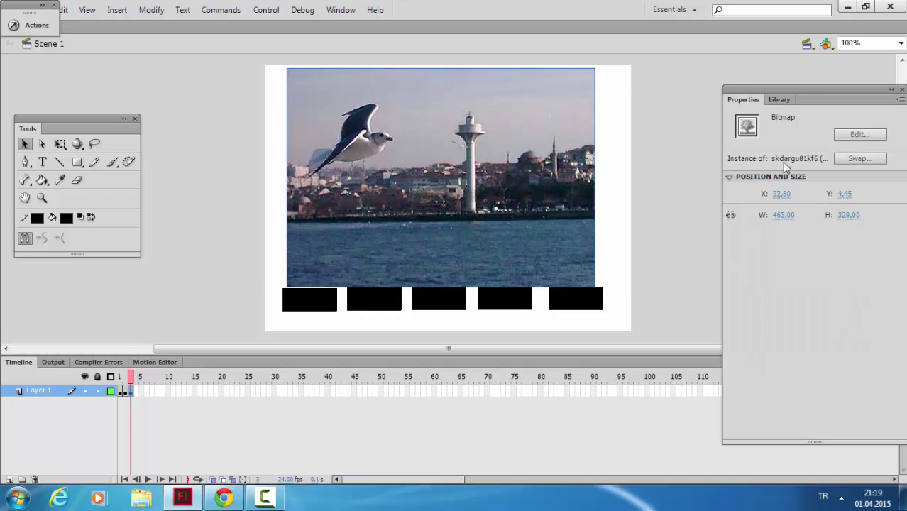
left_click(784, 215)
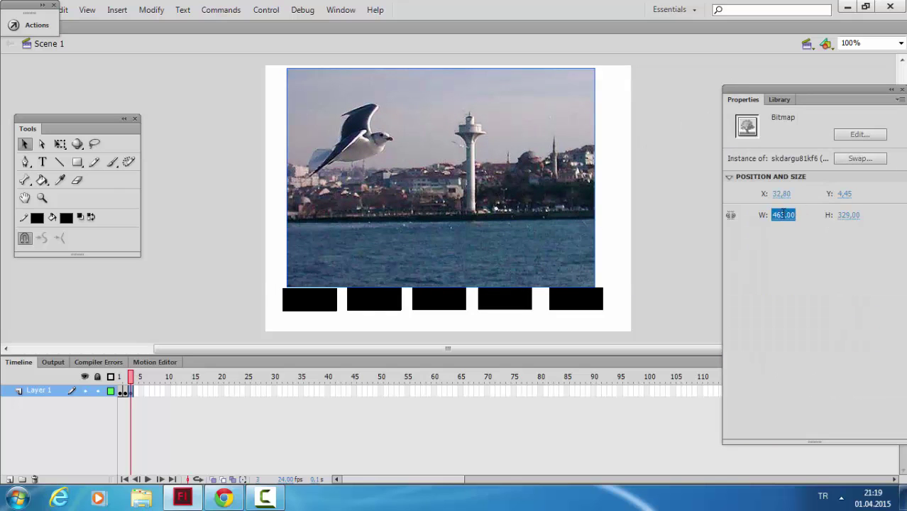
type("500")
left_click(844, 215)
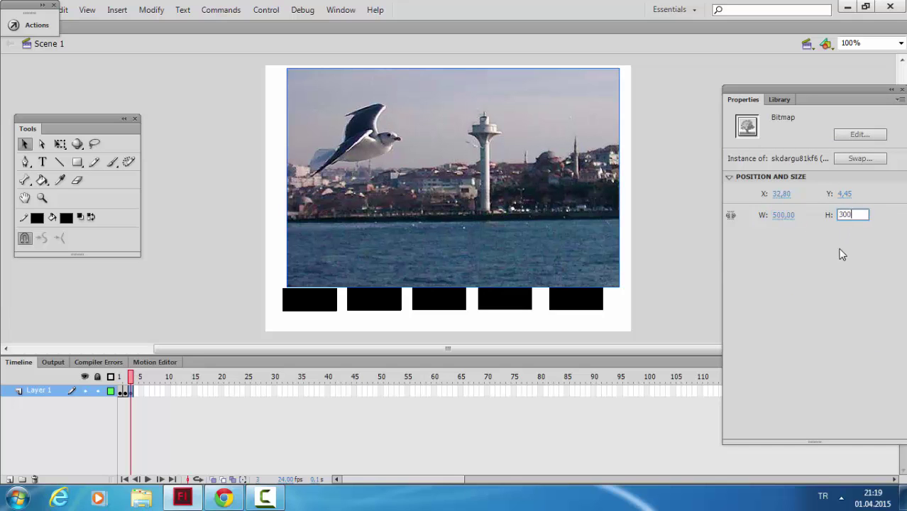
key("Return")
left_click_drag(529, 198, 522, 185)
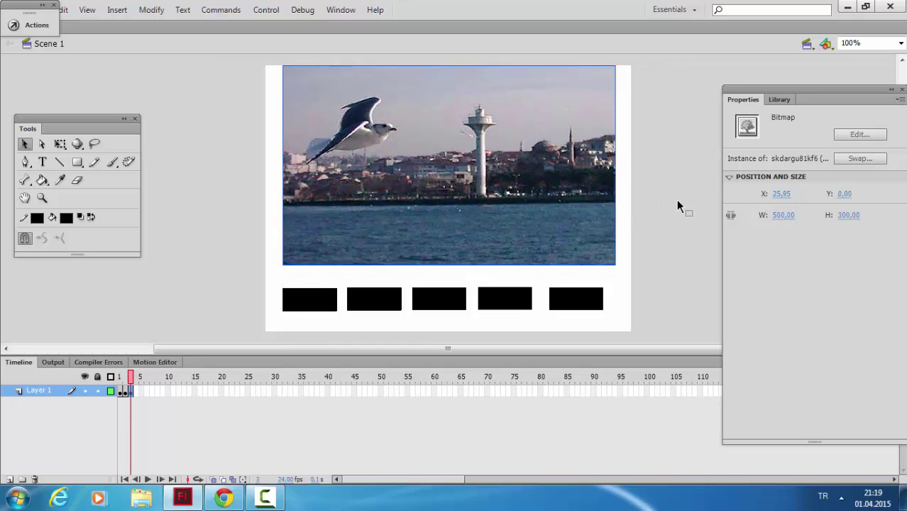
left_click(674, 200)
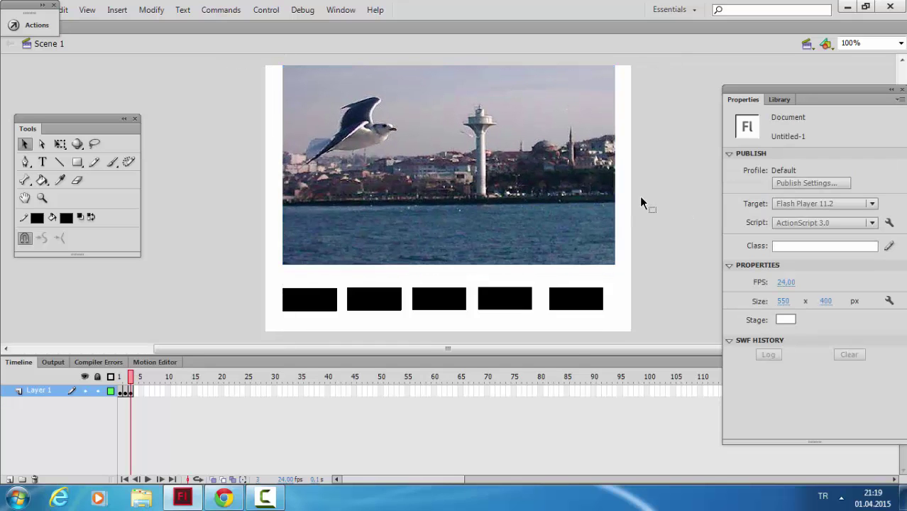
Insert a keyframe at frame 4 and replace its seagull picture with the Uskudar_Mihrimah_Camii picture from the library.
left_click(137, 395)
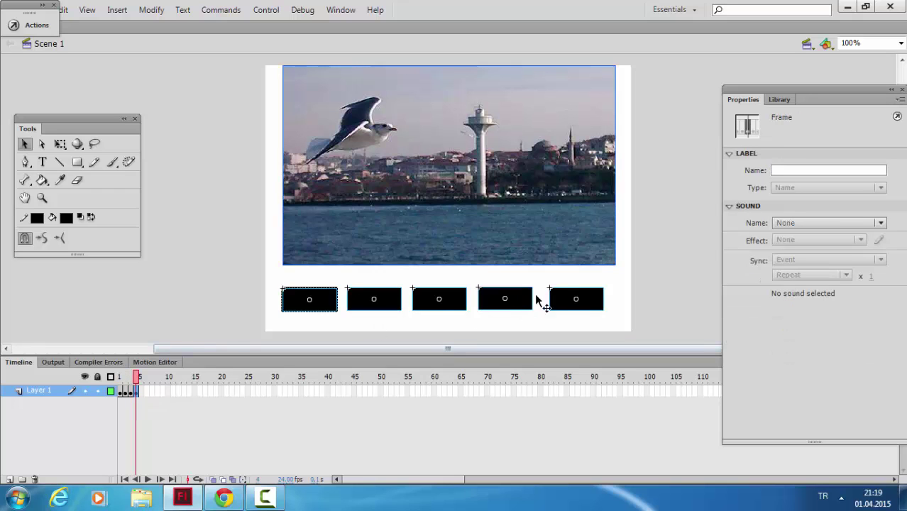
left_click(624, 308)
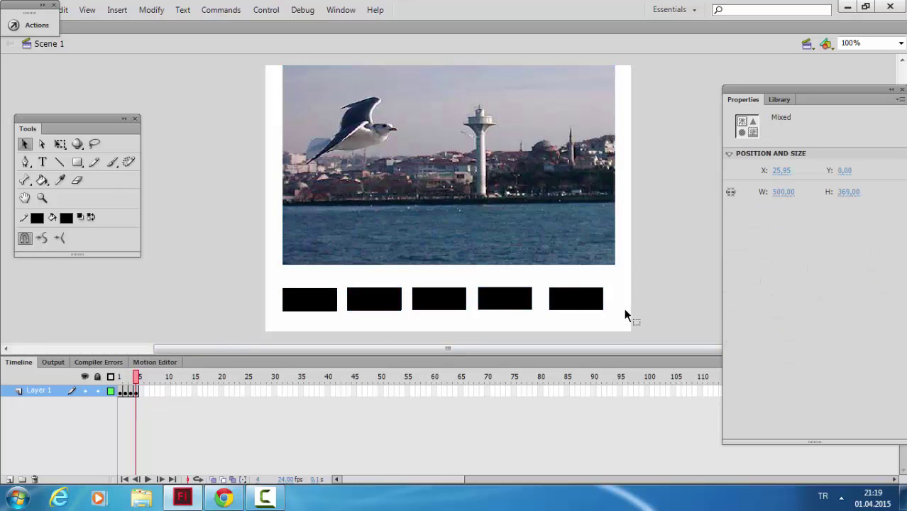
left_click(504, 225)
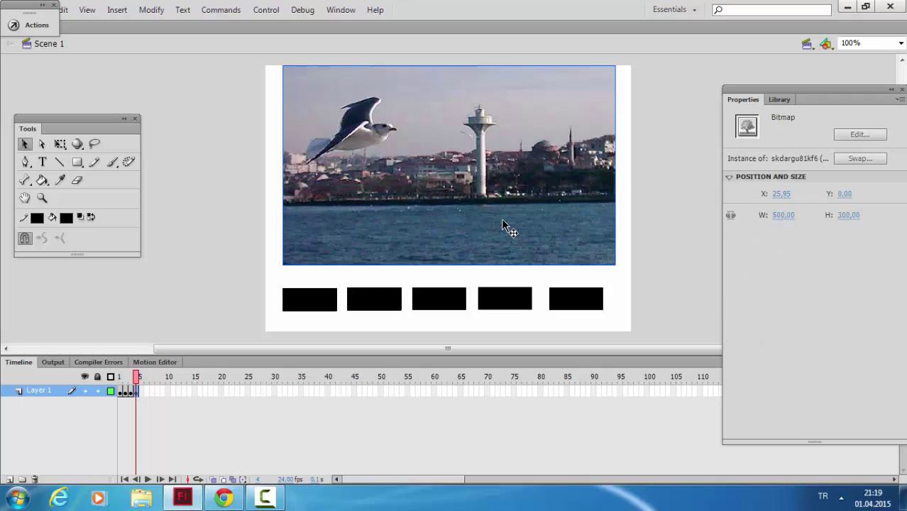
key("Delete")
left_click(769, 102)
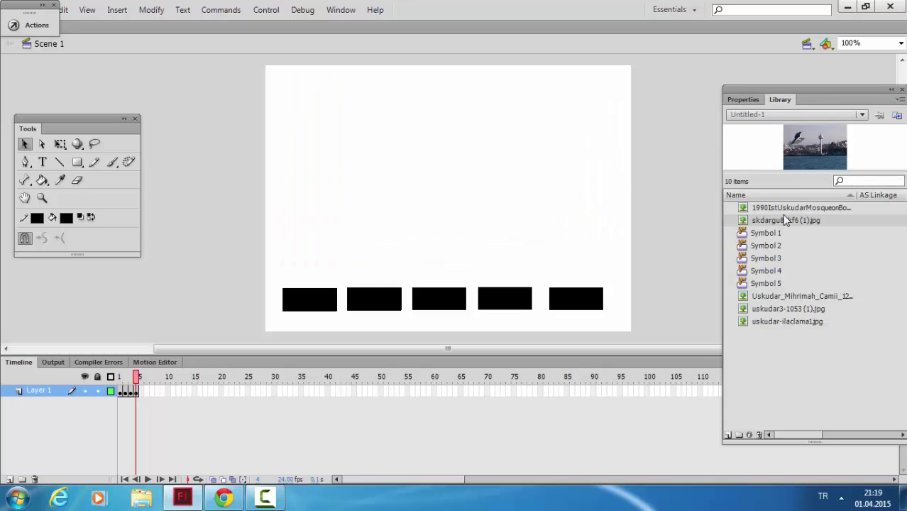
left_click_drag(776, 297, 467, 219)
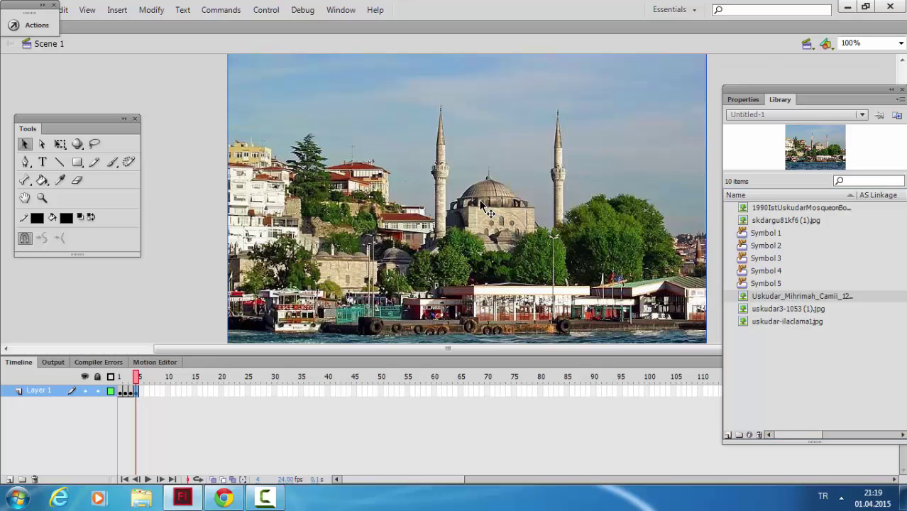
Resize the Mihrimah mosque picture in frame 4 to 500 by 300 and center it above the row of buttons.
left_click(745, 104)
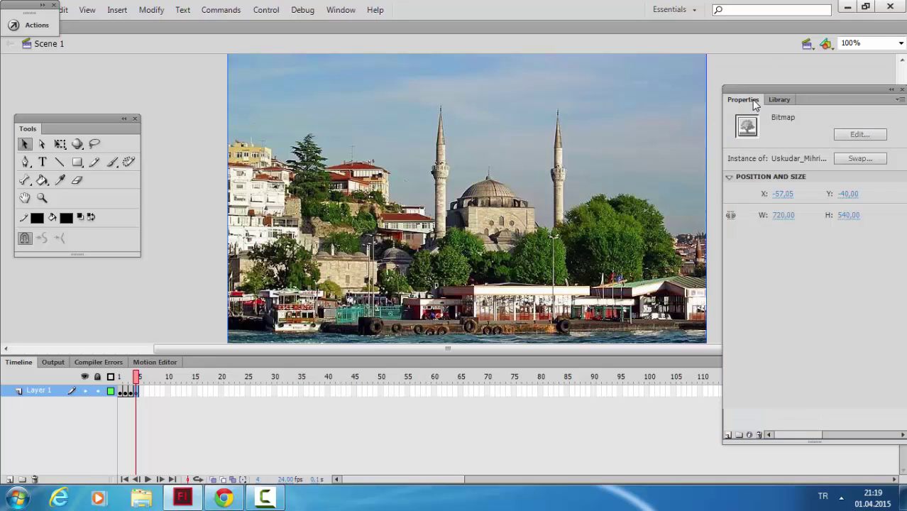
left_click(781, 215)
type("500")
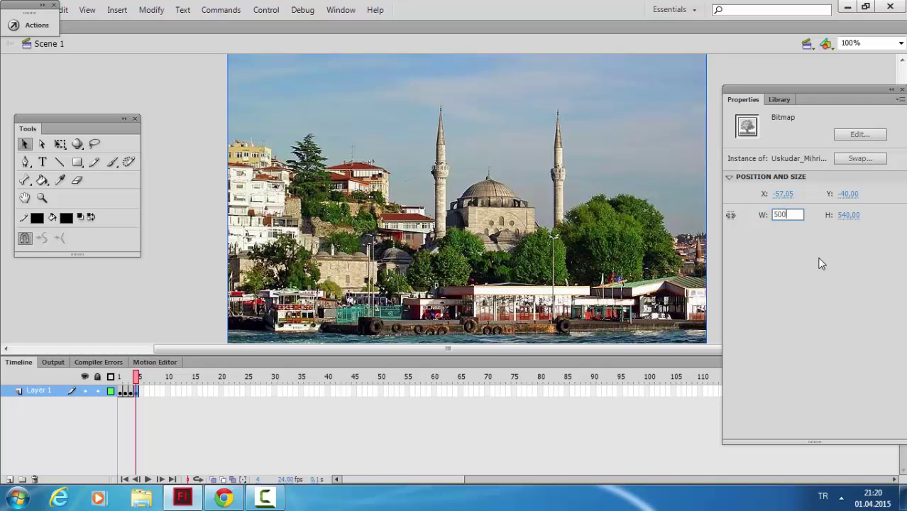
key("Return")
left_click(845, 215)
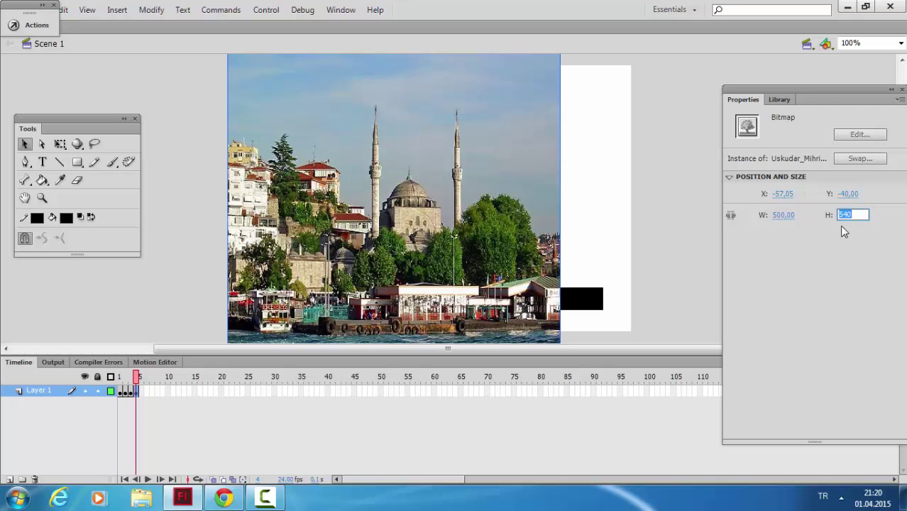
type("300")
key("Return")
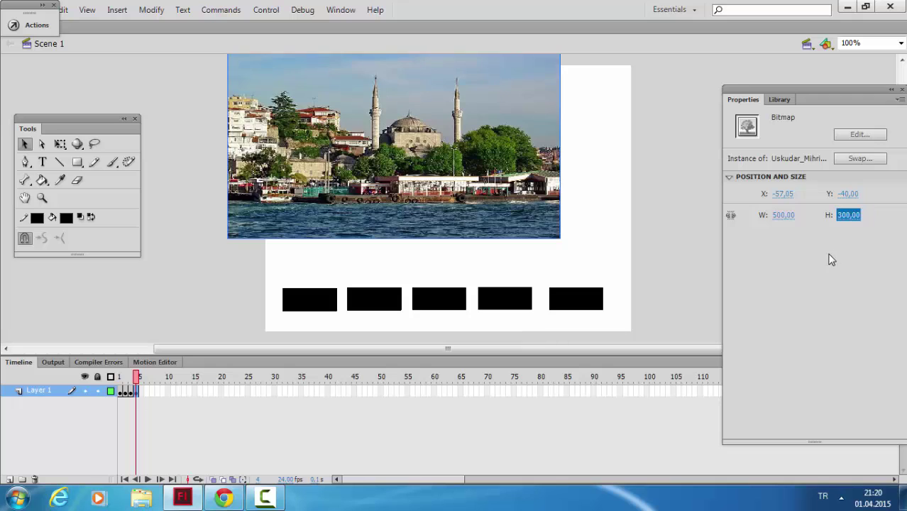
left_click_drag(489, 186, 544, 210)
left_click(659, 206)
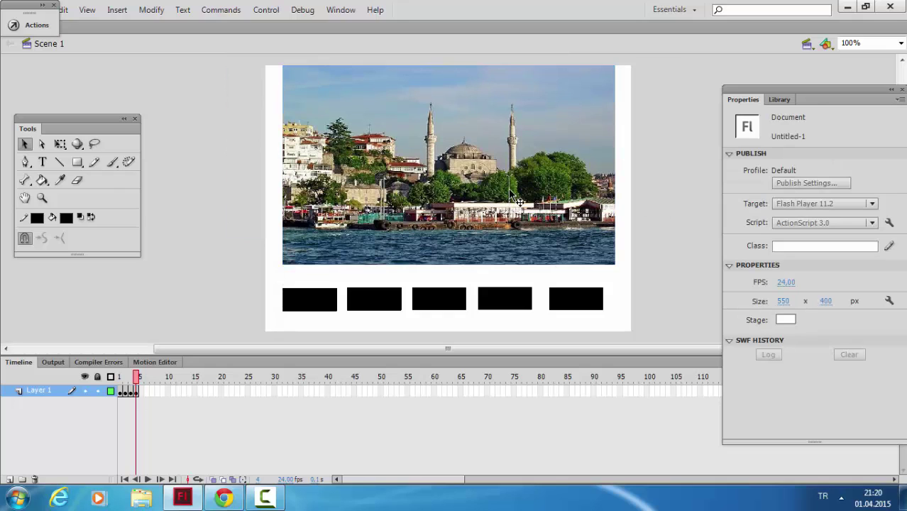
left_click(452, 301)
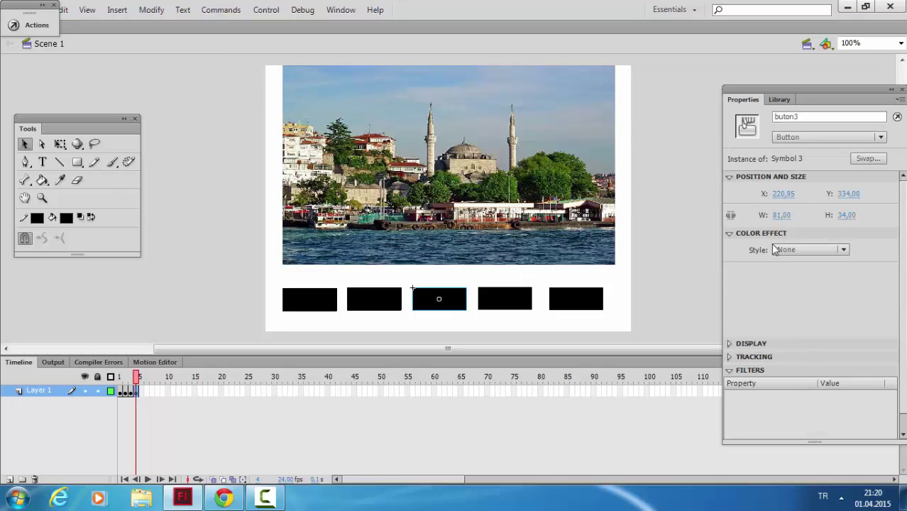
left_click(449, 203)
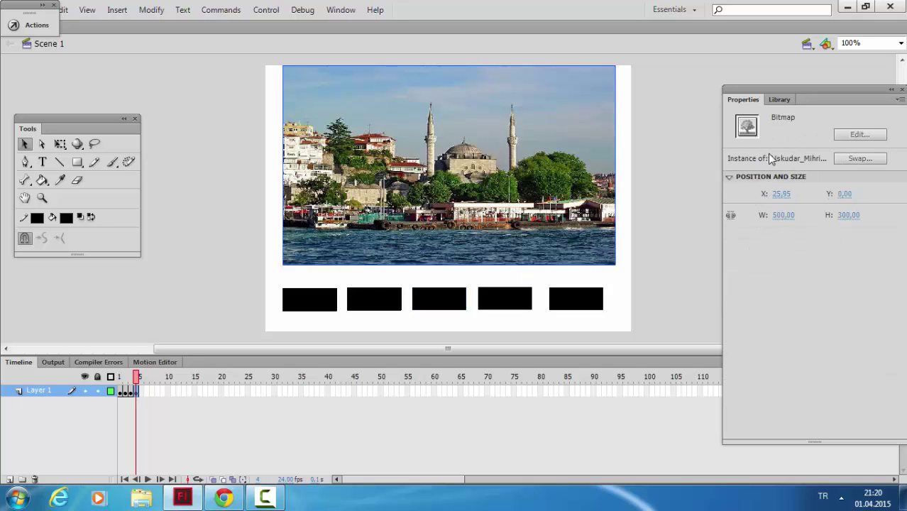
left_click(642, 316)
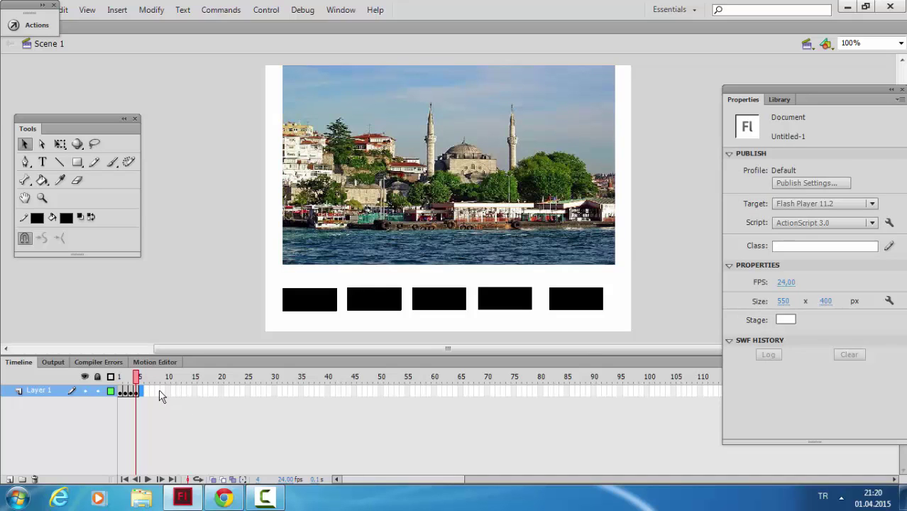
Insert a keyframe at frame 5 and replace its mosque picture with uskudar3-1053 (1).jpg from the library.
key("F6")
left_click(781, 100)
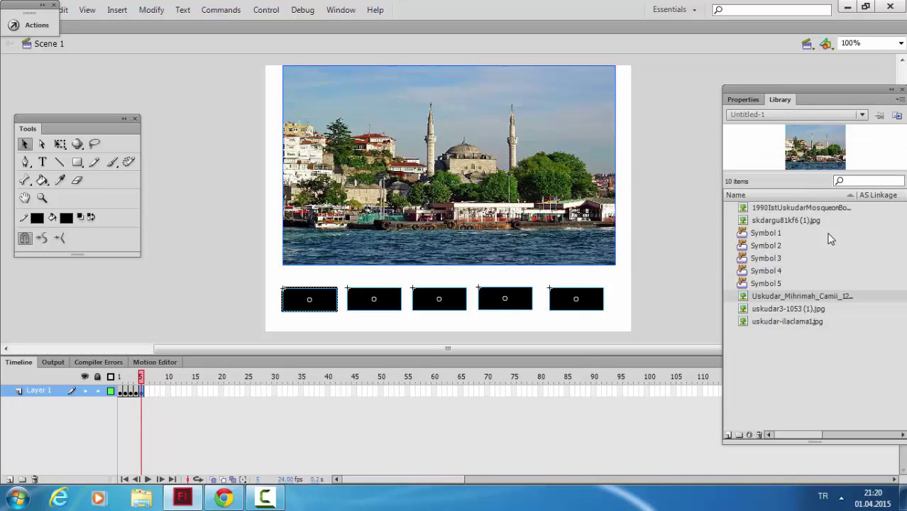
left_click(642, 295)
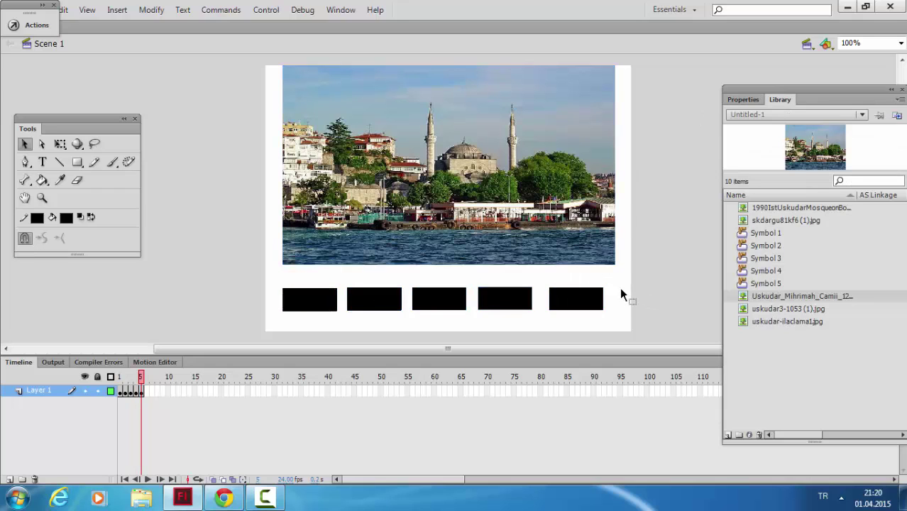
left_click(560, 217)
key("Delete")
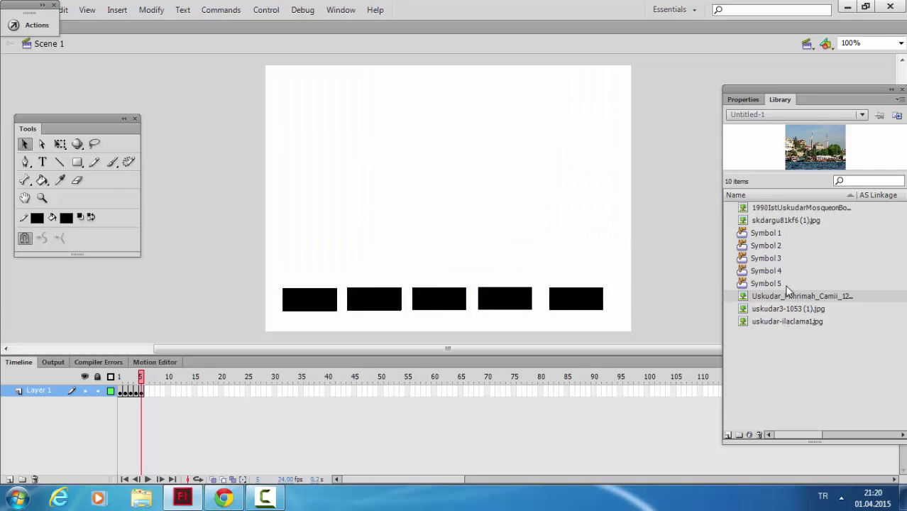
left_click(772, 309)
left_click_drag(714, 295, 525, 250)
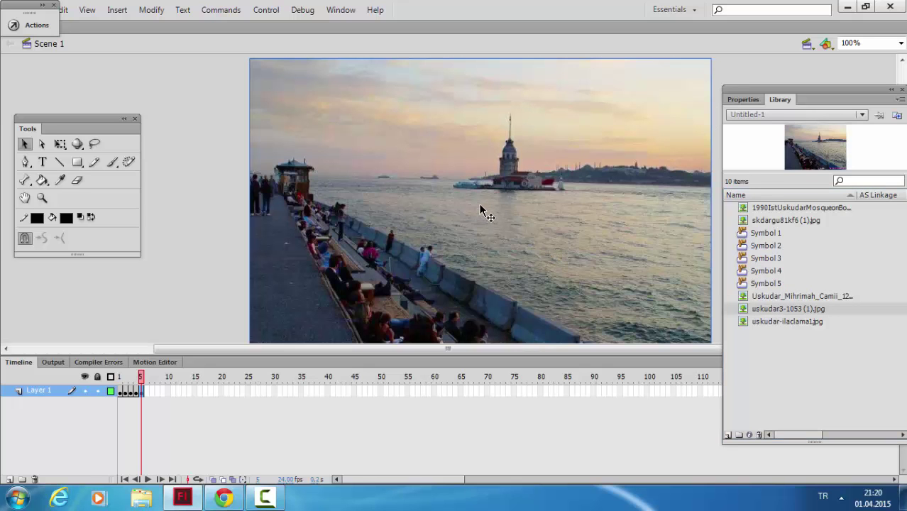
Resize the seaside sunset picture in frame 5 to 500 by 300 and center it above the row of buttons.
left_click(738, 101)
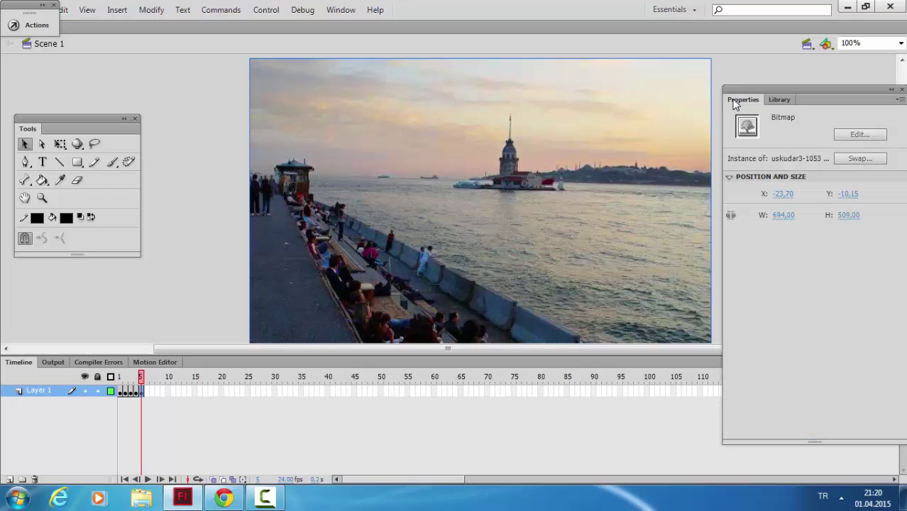
left_click(782, 214)
type("500")
key("Return")
left_click(844, 216)
type("3")
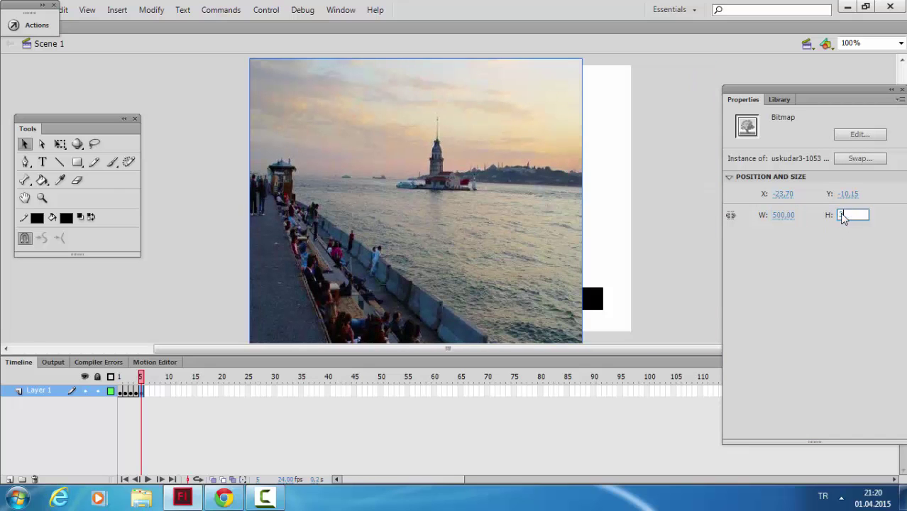
key("Return")
left_click_drag(519, 205, 538, 212)
left_click(628, 211)
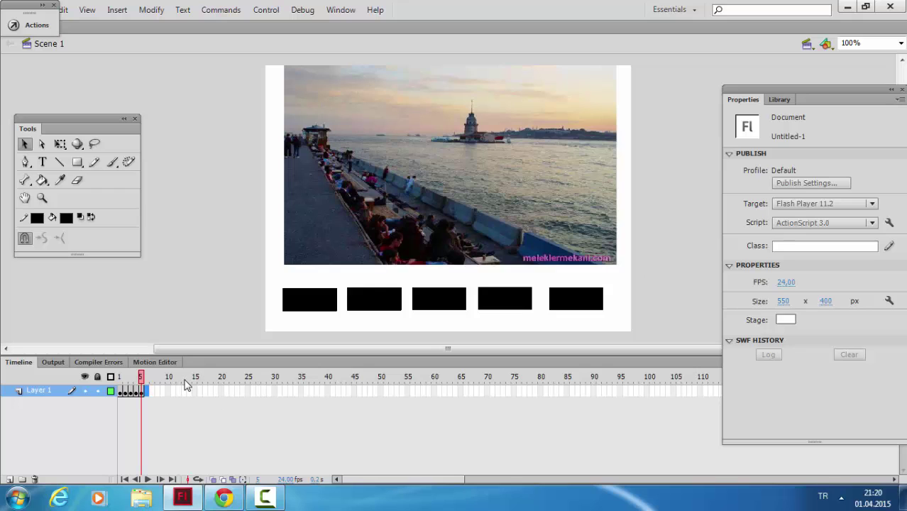
Insert a keyframe at frame 6 and replace its seaside sunset picture with uskudar-ilaclama1.jpg from the library.
key("F6")
left_click(663, 281)
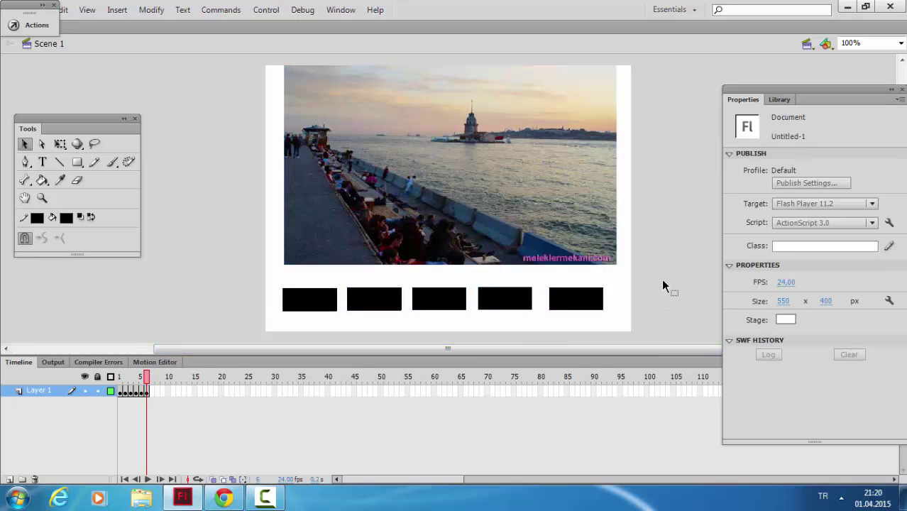
left_click(582, 232)
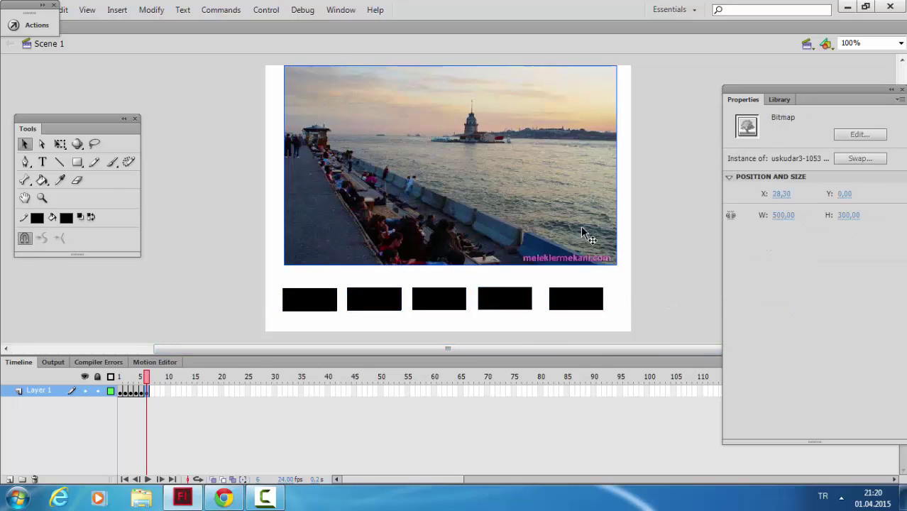
key("Delete")
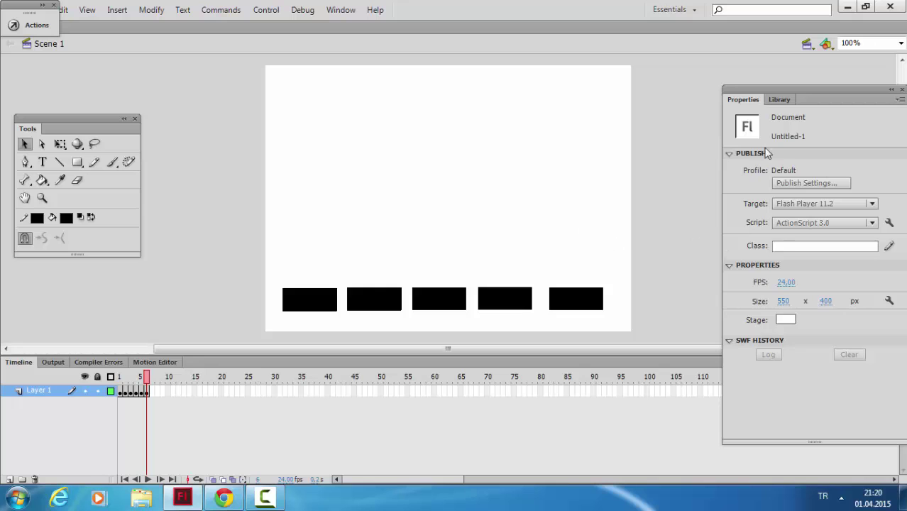
left_click(778, 100)
left_click_drag(780, 326, 549, 225)
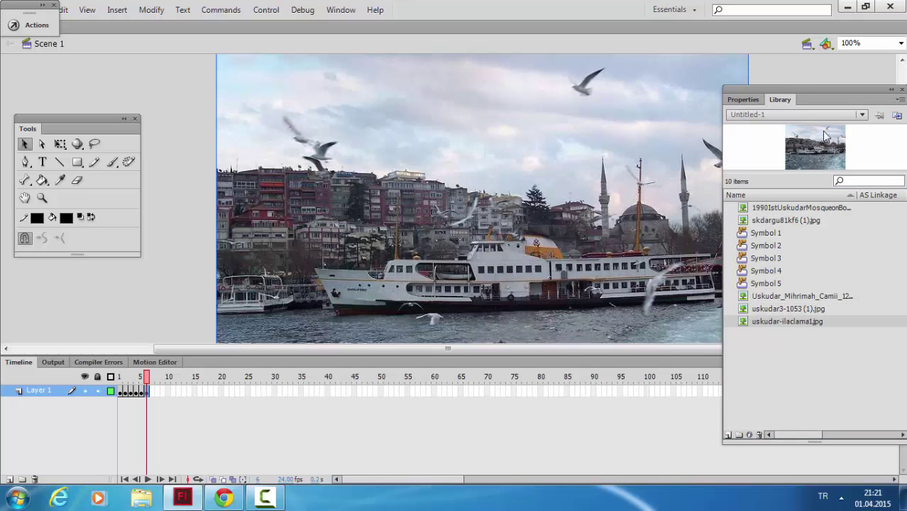
Resize the ferry picture in frame 6 to 500 by 300 and position it above the row of buttons.
left_click(742, 100)
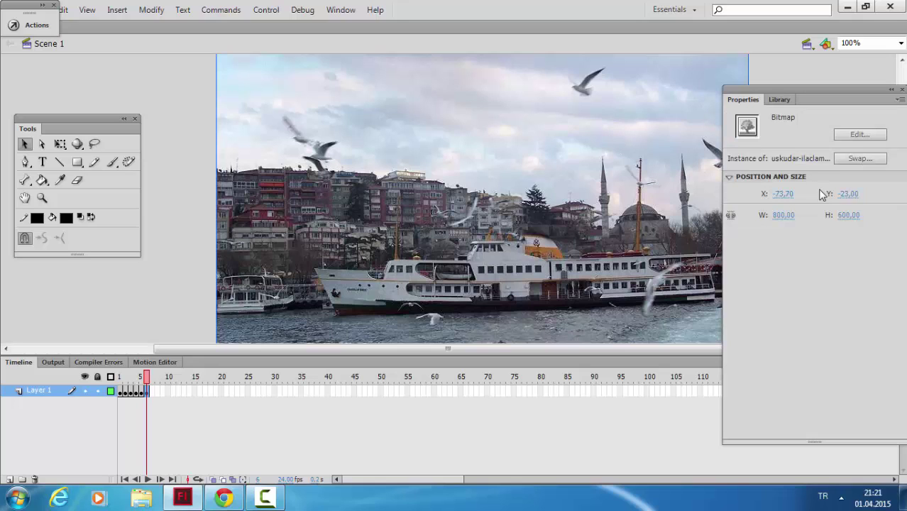
left_click(780, 214)
type("500")
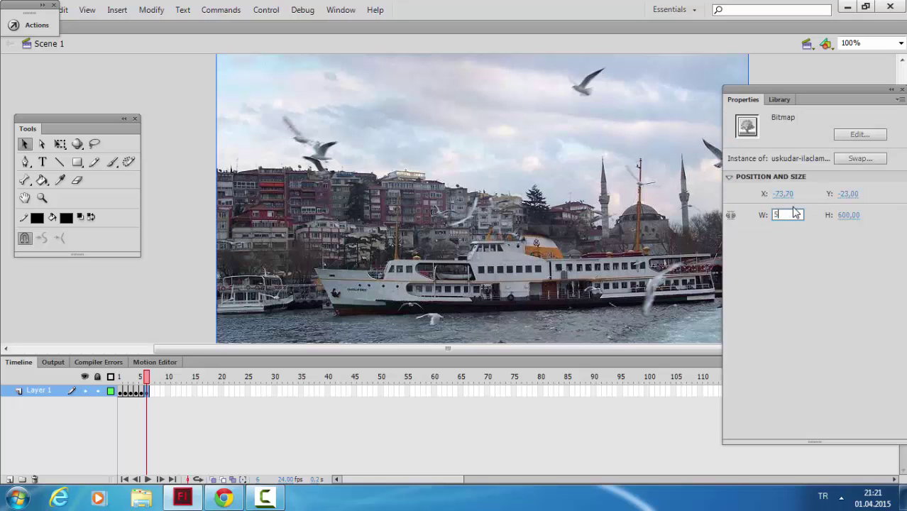
left_click(856, 214)
type("3")
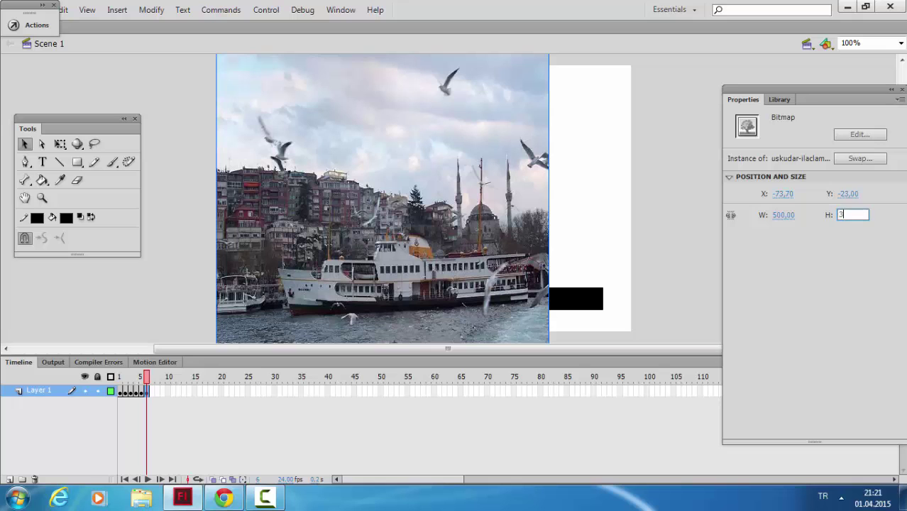
key("Return")
left_click_drag(492, 237, 543, 243)
left_click(666, 269)
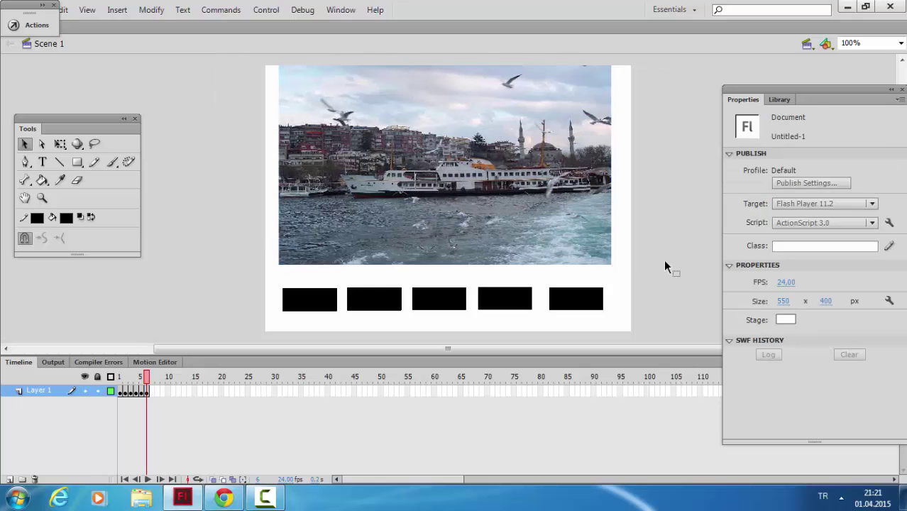
Test the movie to check how its frames play, close the preview and select frame 1.
key("ctrl+Return")
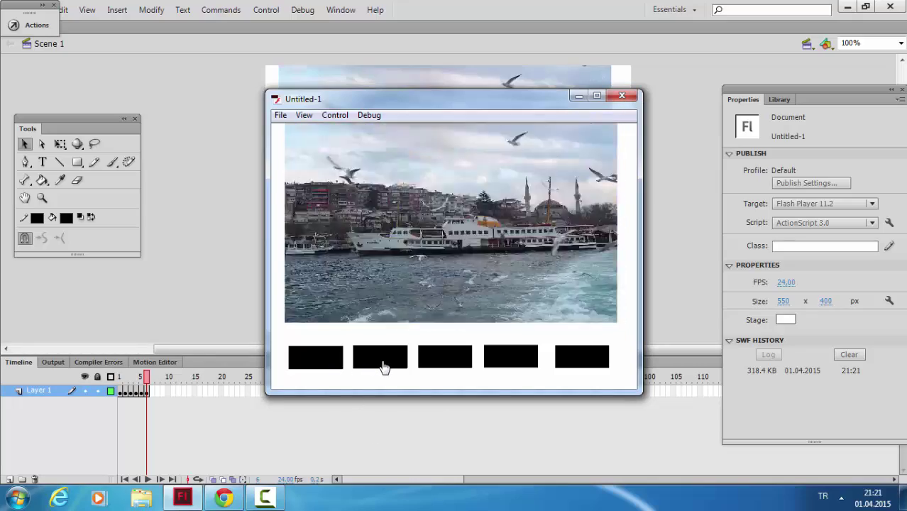
left_click(621, 95)
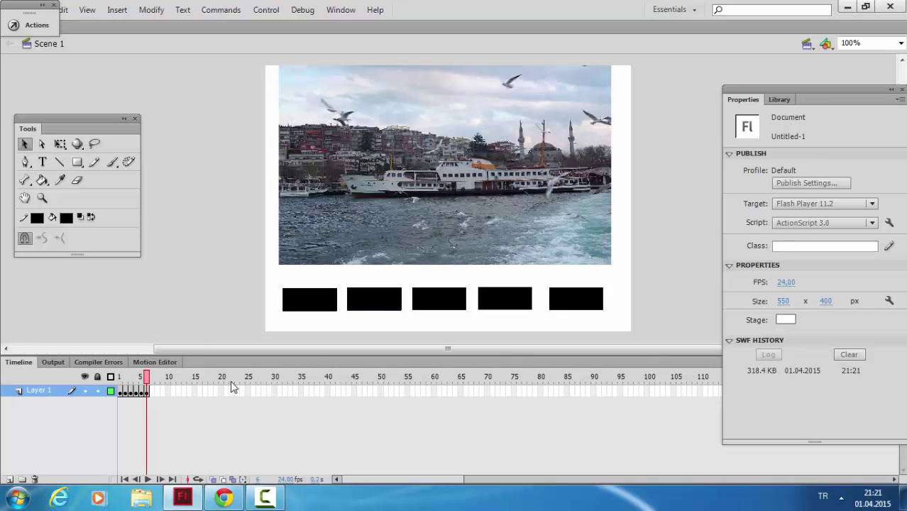
left_click(120, 393)
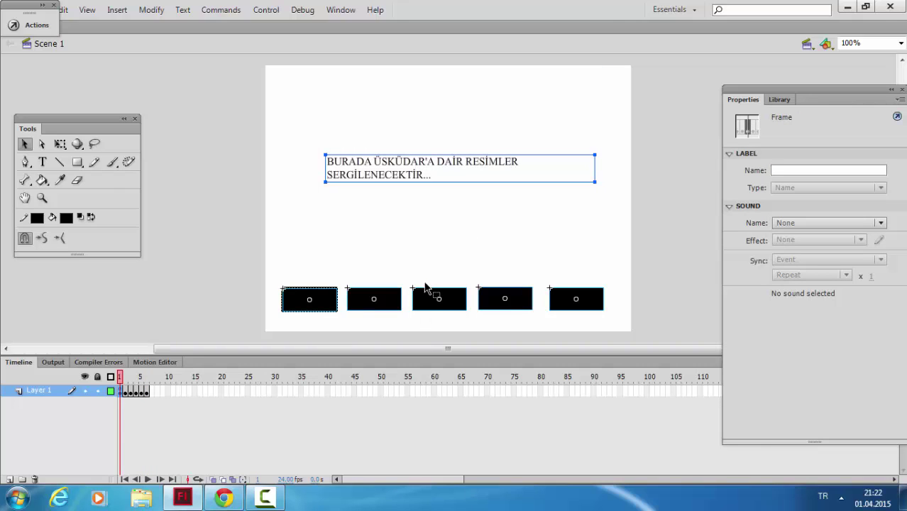
right_click(124, 392)
left_click(155, 383)
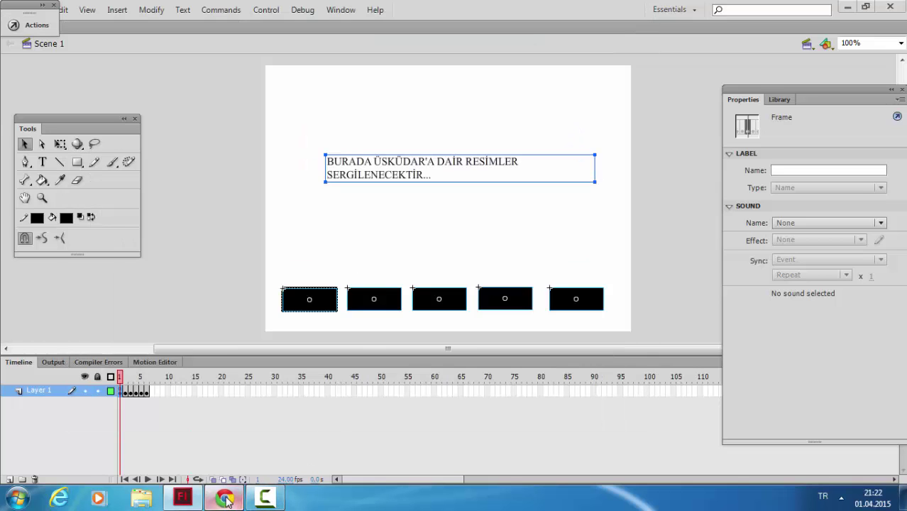
Switch to Chrome and copy the buton1 click listener code with gotoAndStop(2) from the Facebook instructions post.
left_click(224, 497)
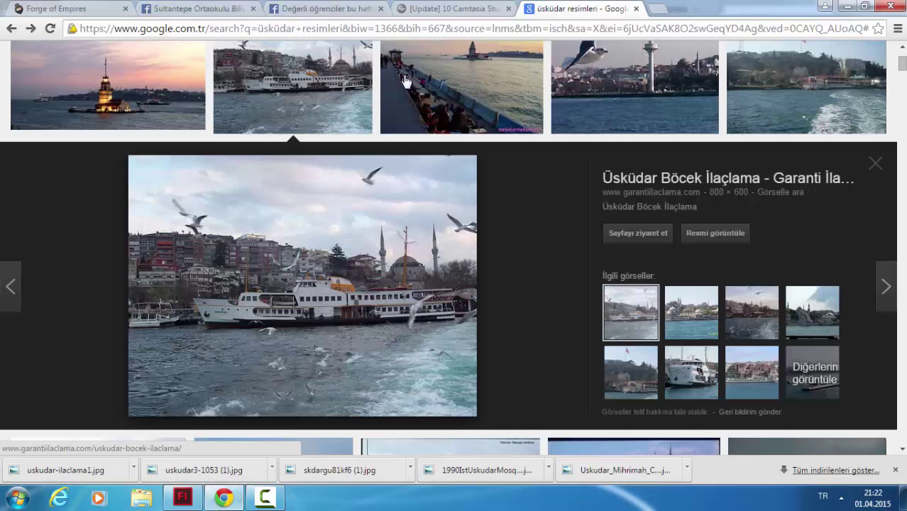
left_click(313, 7)
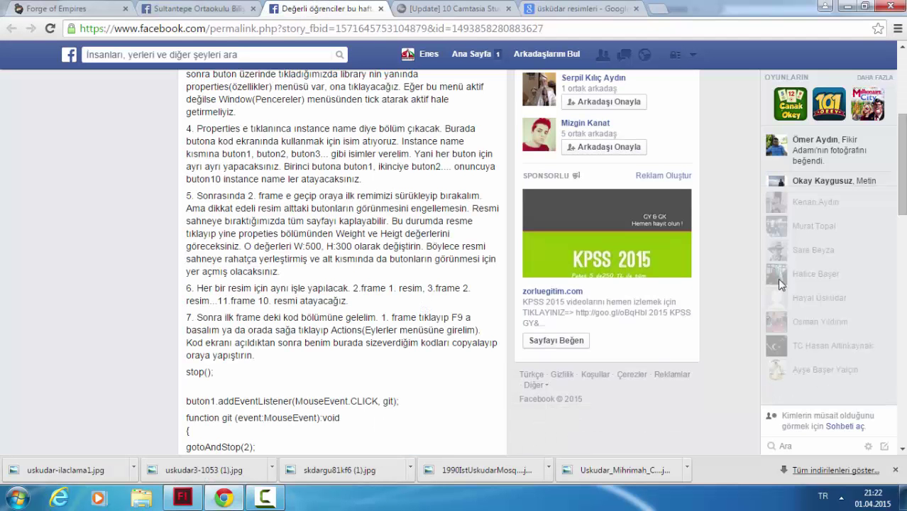
left_click_drag(901, 199, 901, 263)
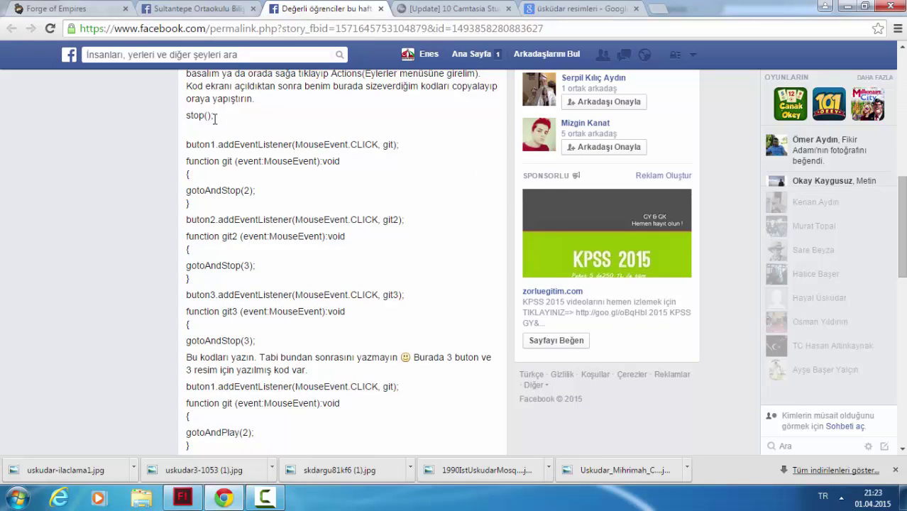
left_click_drag(214, 118, 242, 202)
left_click(209, 154)
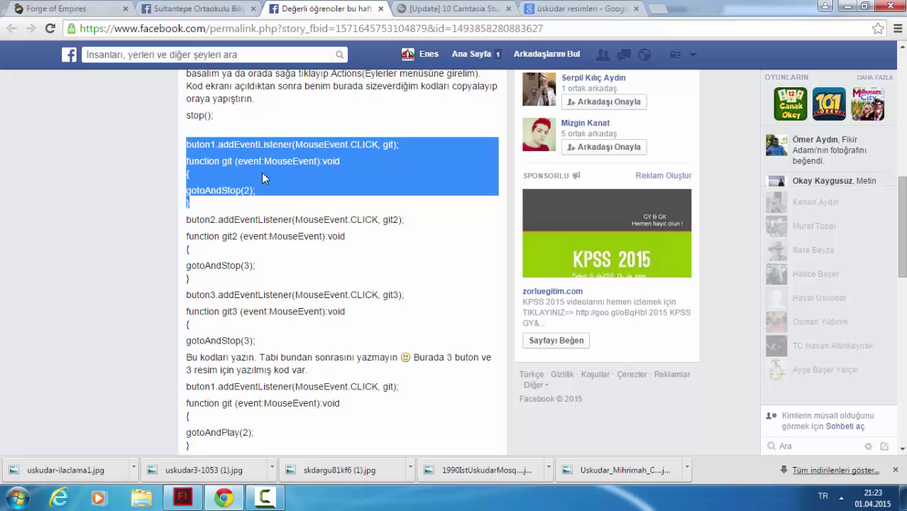
right_click(262, 177)
left_click(281, 181)
Switch back to Flash, add stop(); followed by blank lines to the frame 1 script, and collapse the code editor.
left_click(222, 500)
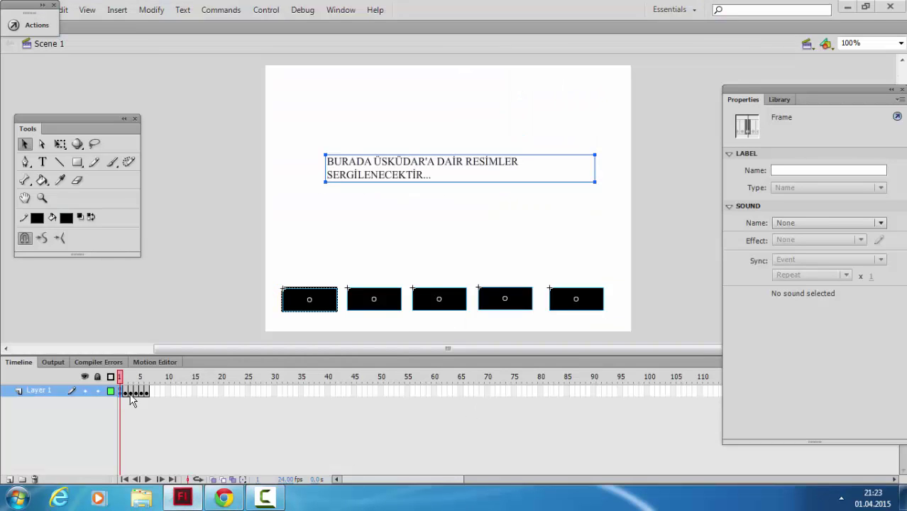
left_click(36, 24)
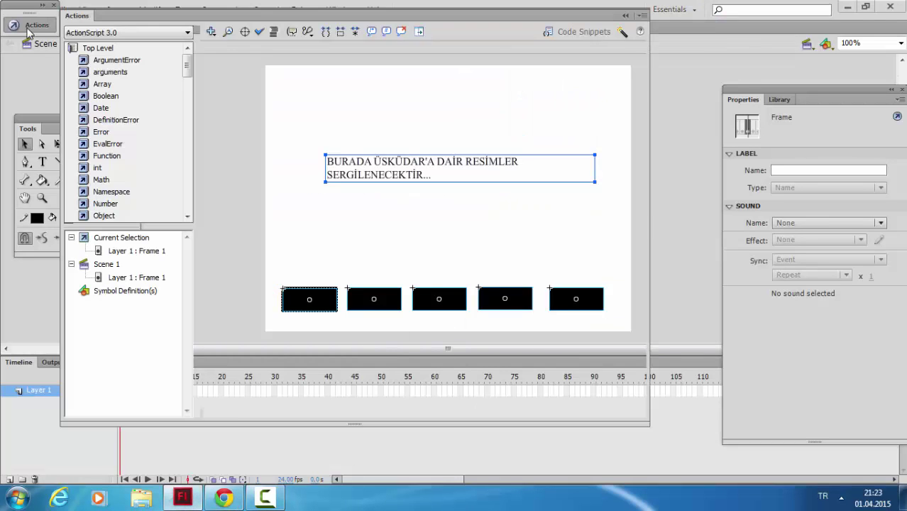
key("Return")
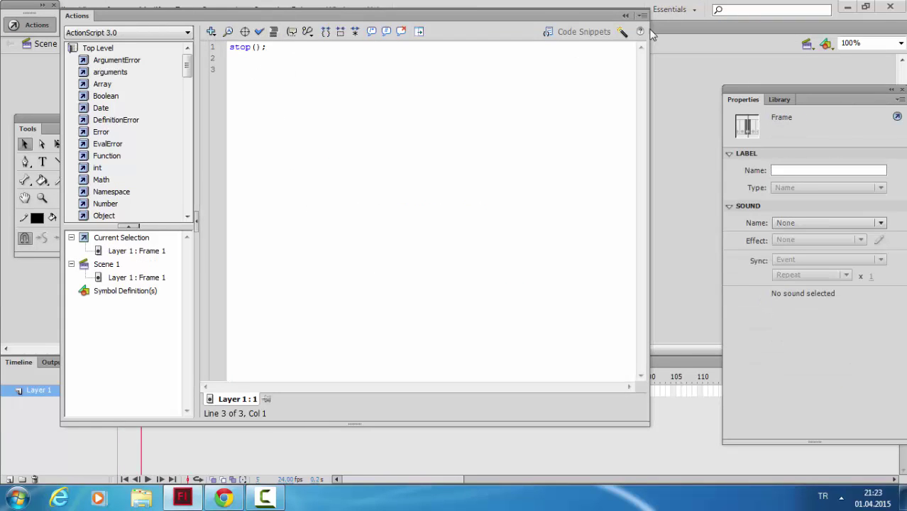
left_click(627, 16)
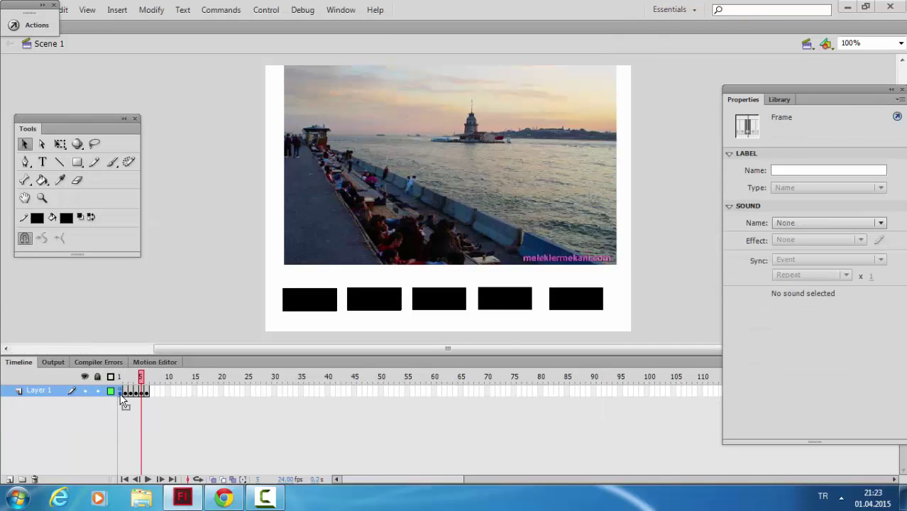